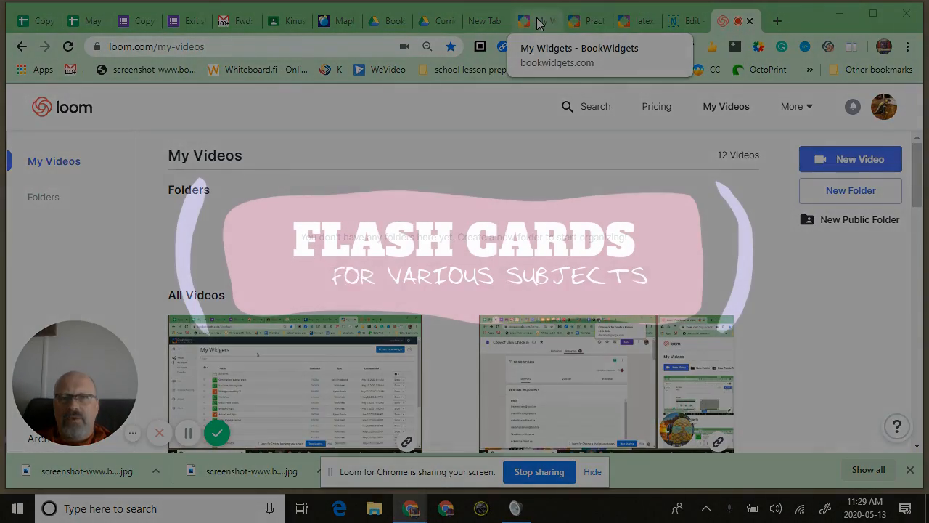
# Preview the Practice flashcard math widget in student view, check the card's hint and flip it to the answer side
pyautogui.click(549, 22)
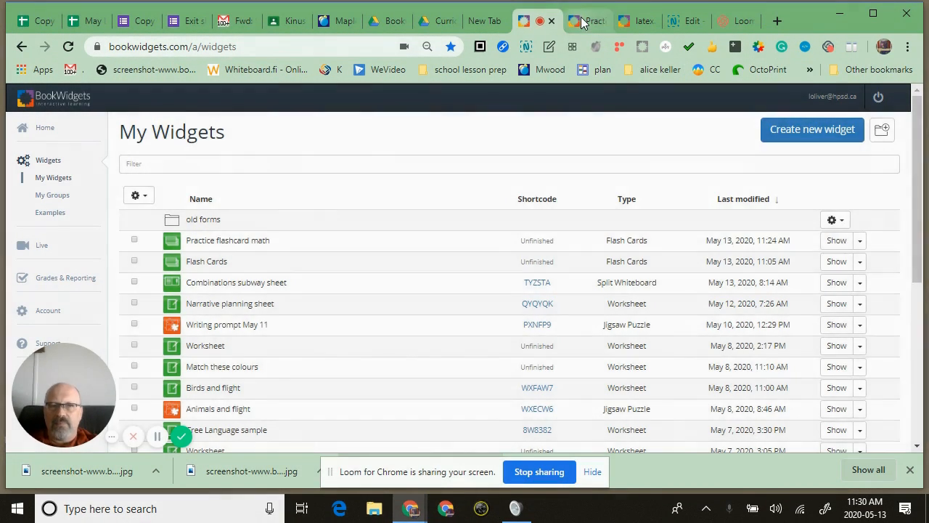
pyautogui.click(582, 22)
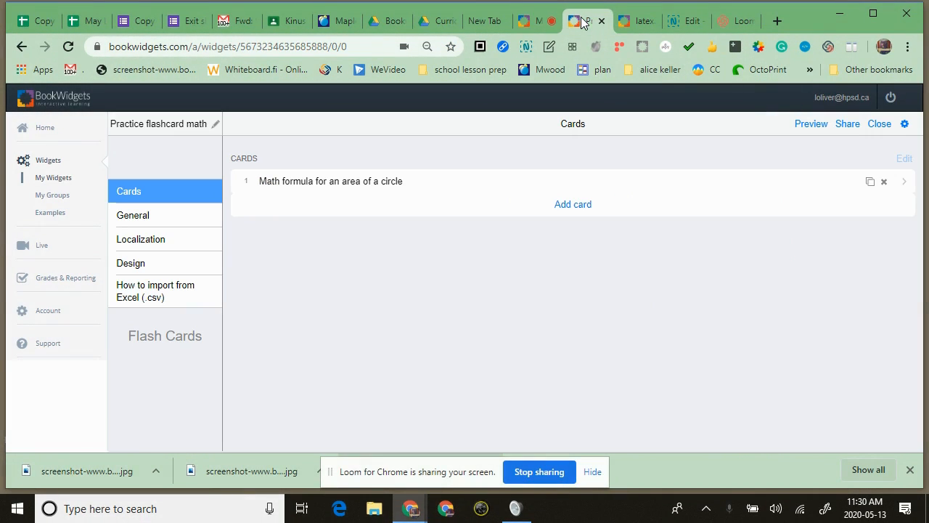
pyautogui.click(812, 125)
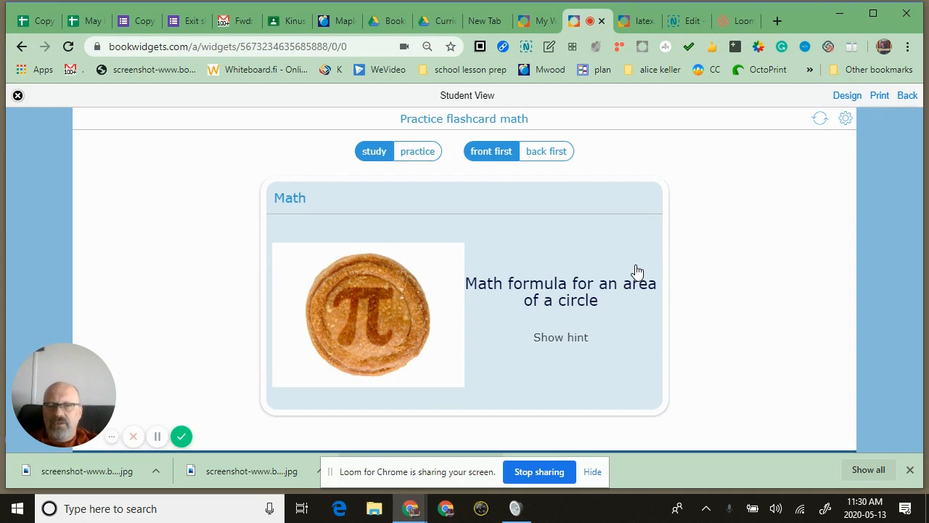
pyautogui.click(568, 344)
pyautogui.click(569, 345)
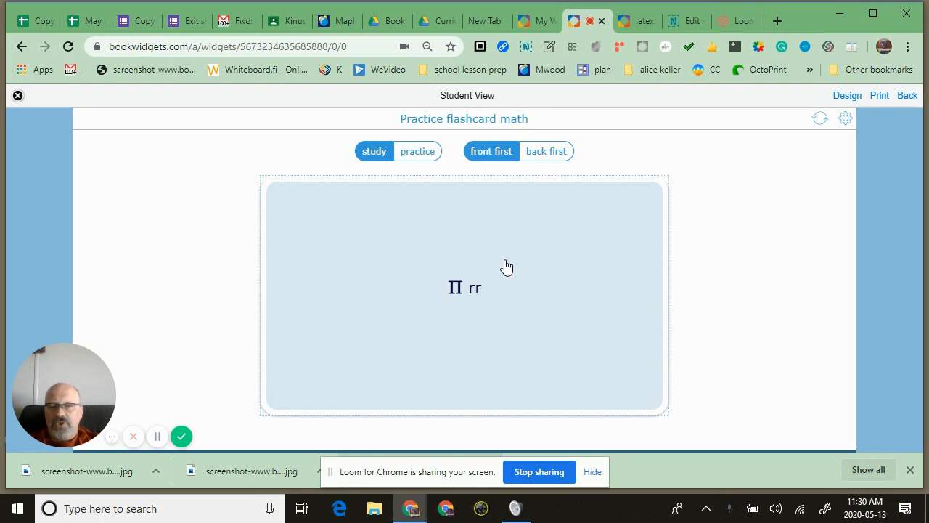
# Examine the downloaded screenshot explaining LaTeX formula support, and close both it and the open LaTeX page
pyautogui.moveTo(410, 468); pyautogui.dragTo(591, 421)
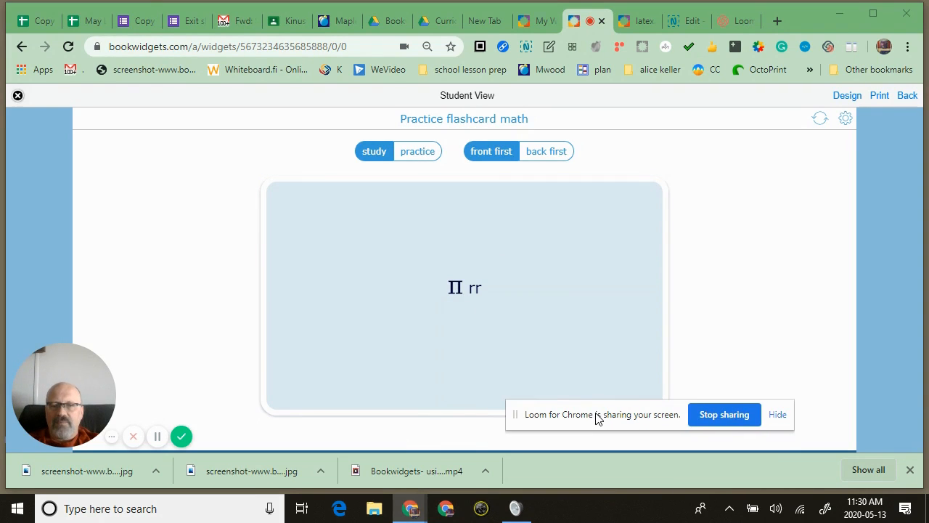
pyautogui.click(258, 473)
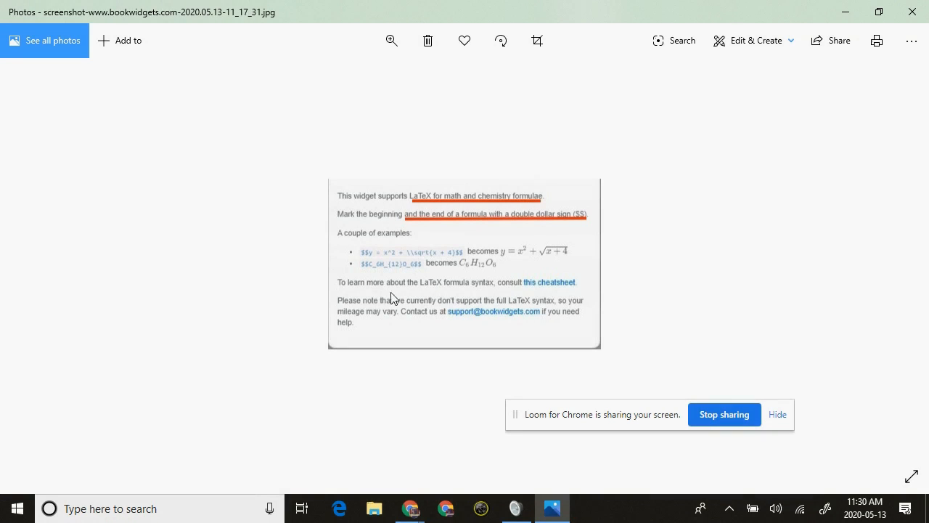
pyautogui.click(546, 288)
pyautogui.click(913, 13)
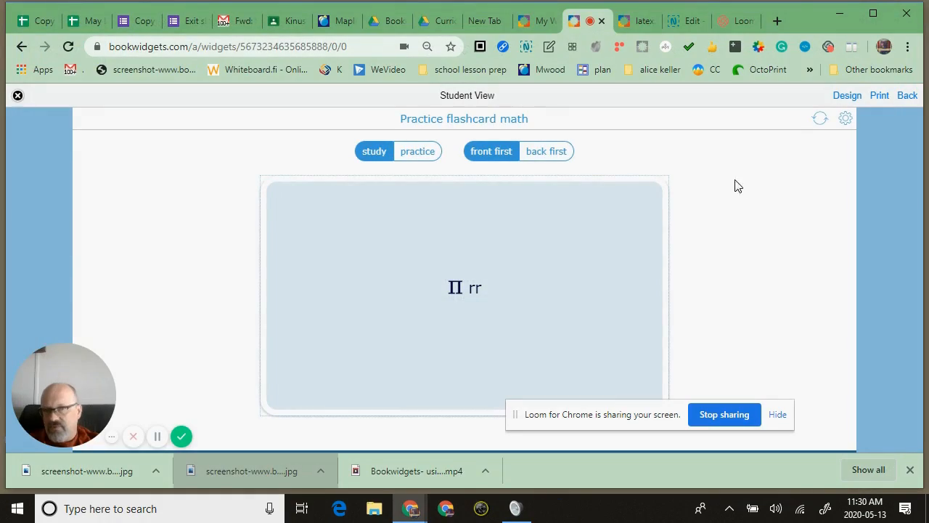
pyautogui.click(640, 23)
pyautogui.click(650, 21)
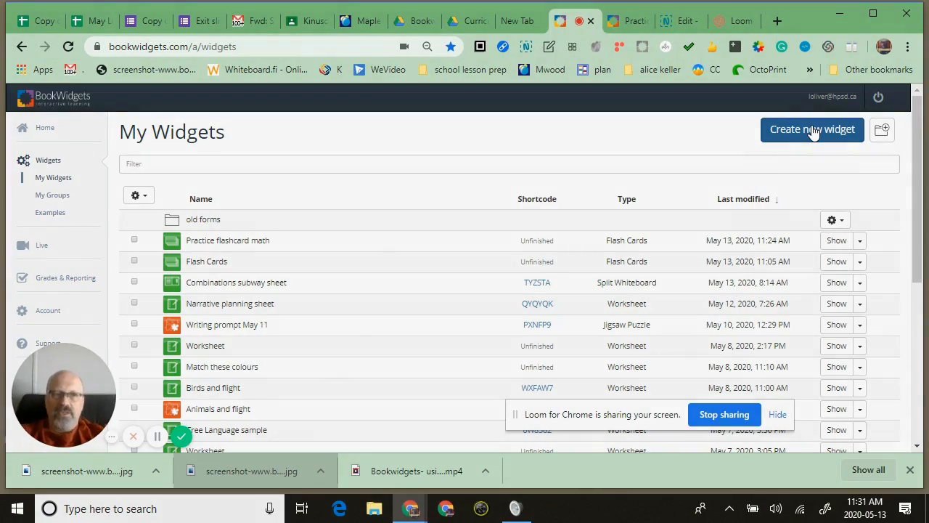
# Create a new Flash Cards widget from My Widgets and add its first card
pyautogui.click(813, 129)
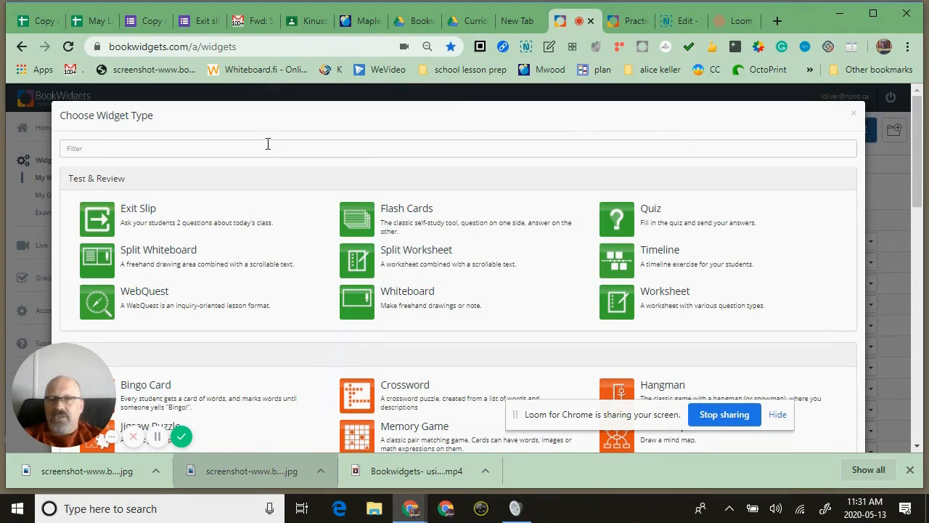
pyautogui.click(399, 208)
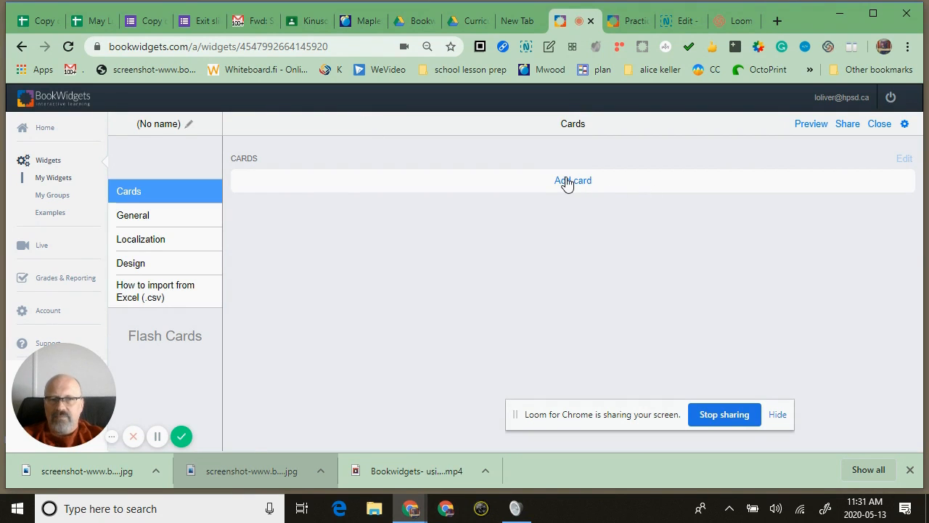
pyautogui.click(568, 186)
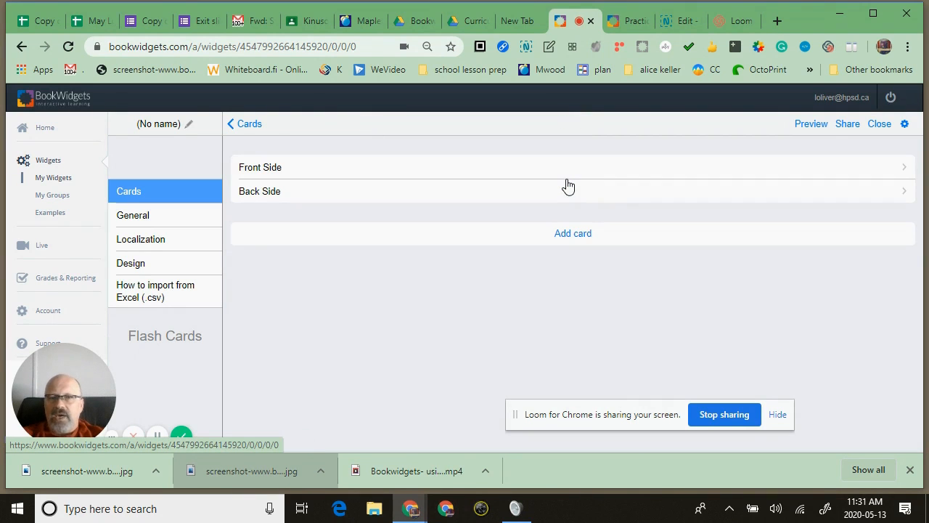
# Enter "What colour is the apple?" as the term on the front side of the new card
pyautogui.click(336, 171)
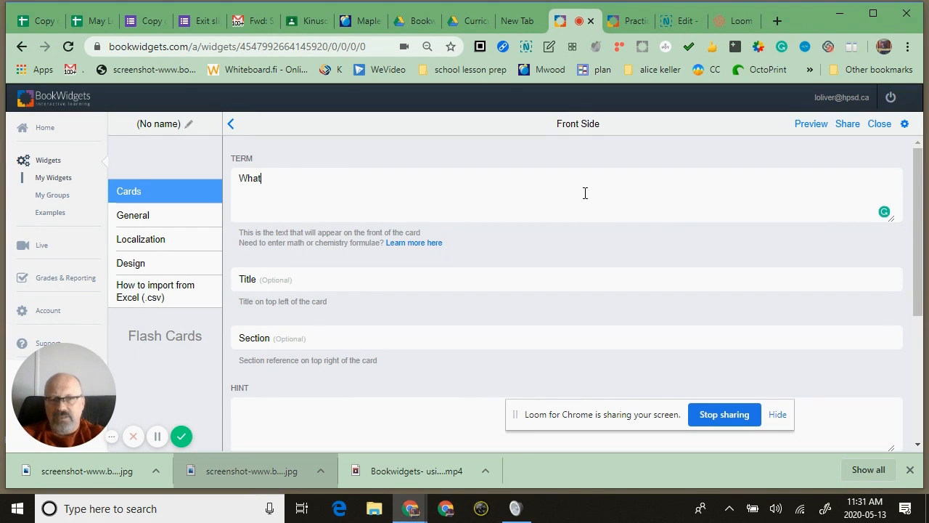
pyautogui.scroll(-3, 584, 193)
pyautogui.scroll(3, 653, 218)
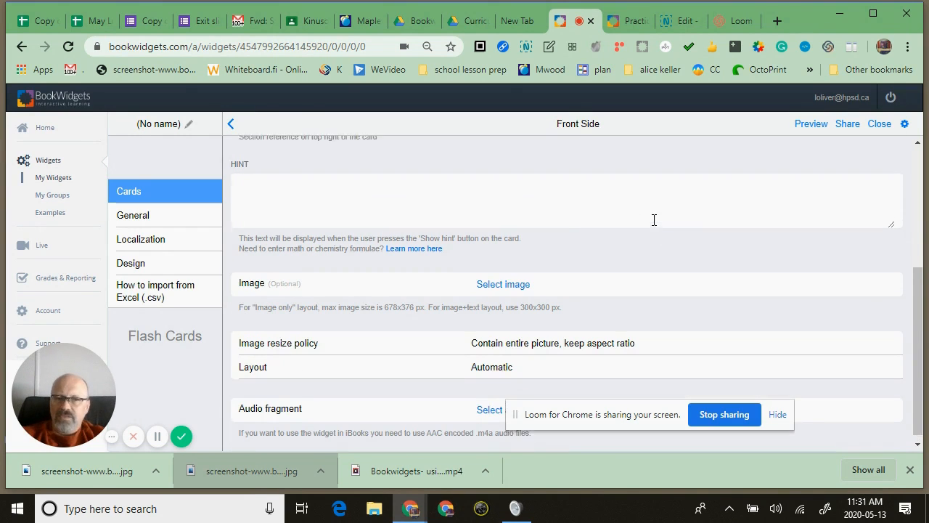
pyautogui.write('colou')
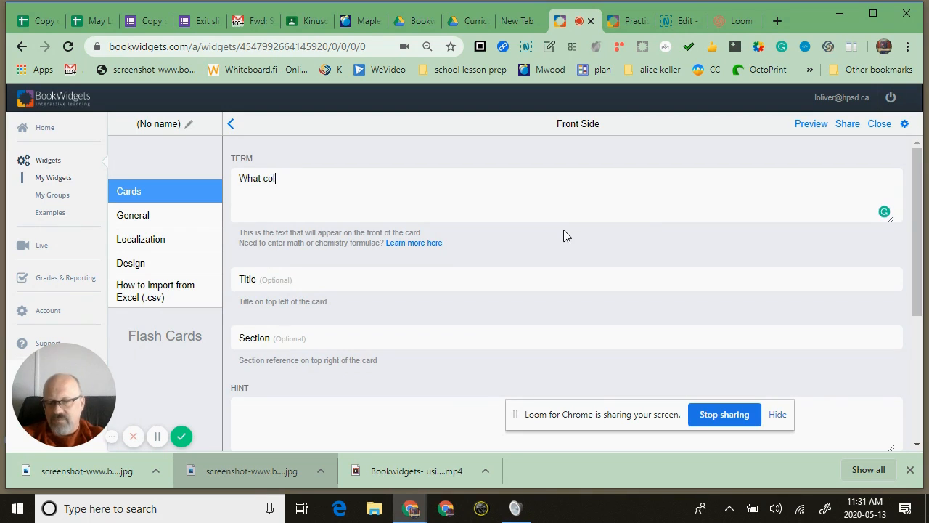
pyautogui.write('r is the apple?')
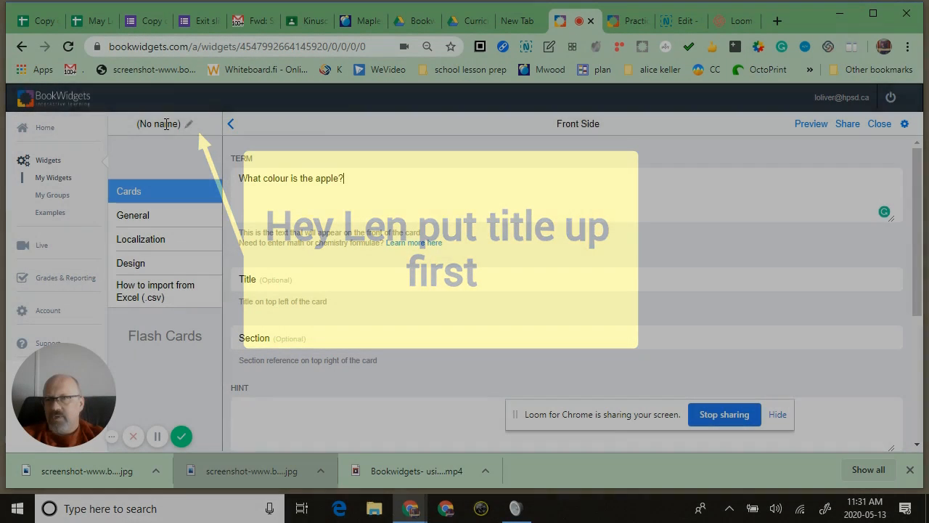
# Name the widget "Colour Flashcards" and give the card's front side the title "Colour cards Kinder."
pyautogui.click(166, 123)
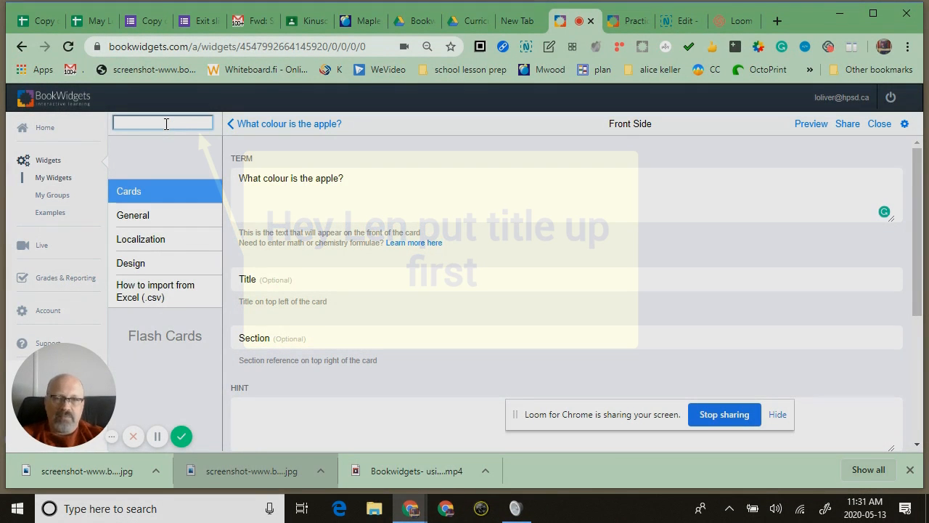
pyautogui.write('Colour Flashcards')
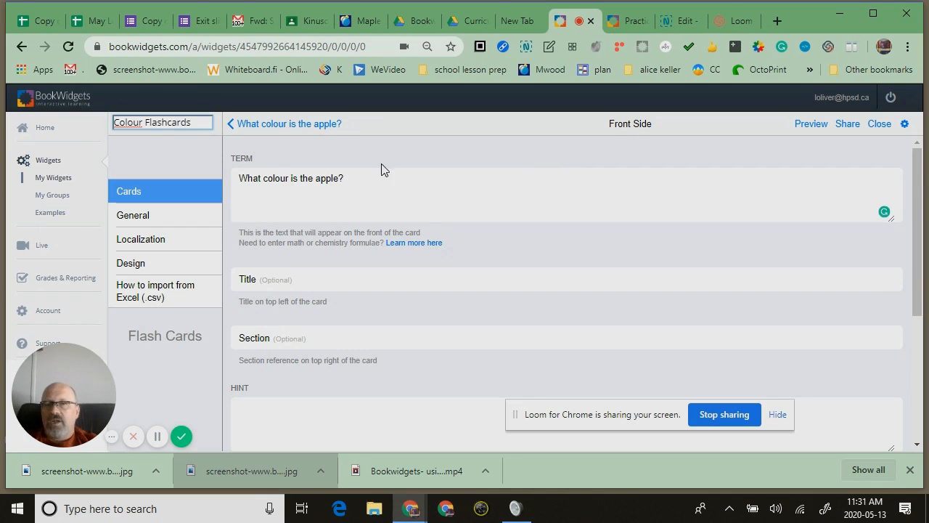
pyautogui.click(500, 282)
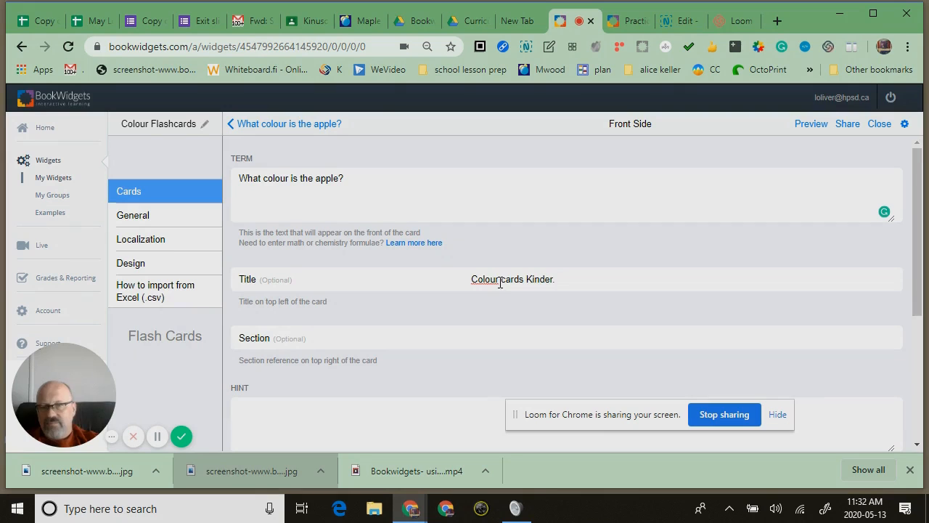
# Add the hint "Begins with R" to the front side of the apple card
pyautogui.scroll(-2, 506, 317)
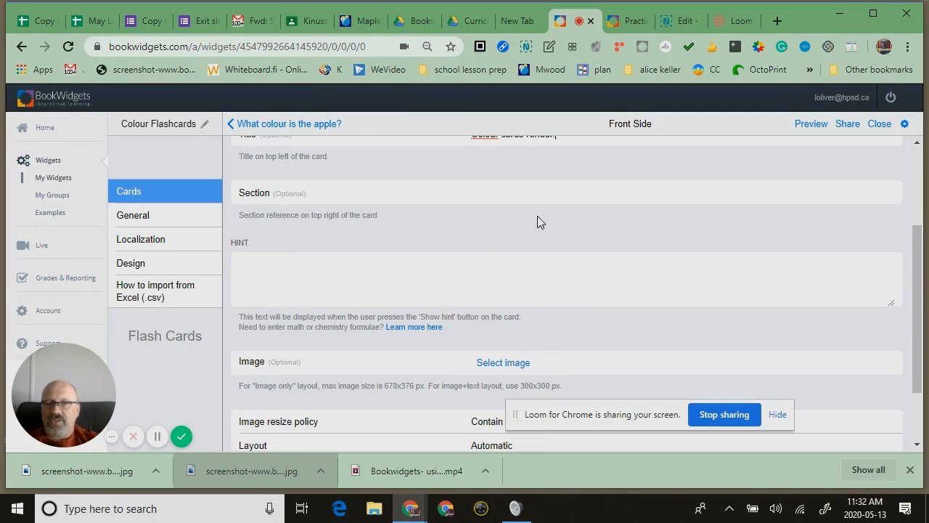
pyautogui.click(543, 266)
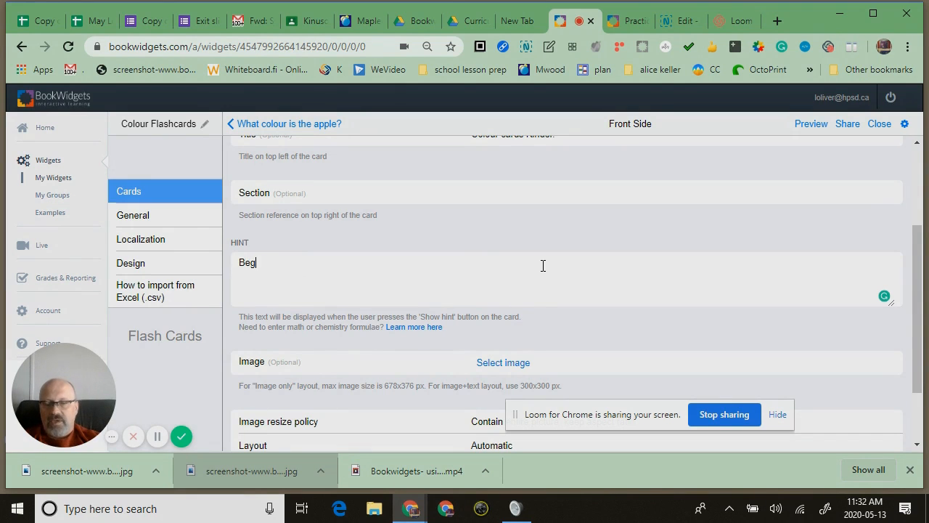
pyautogui.write('Begins with R')
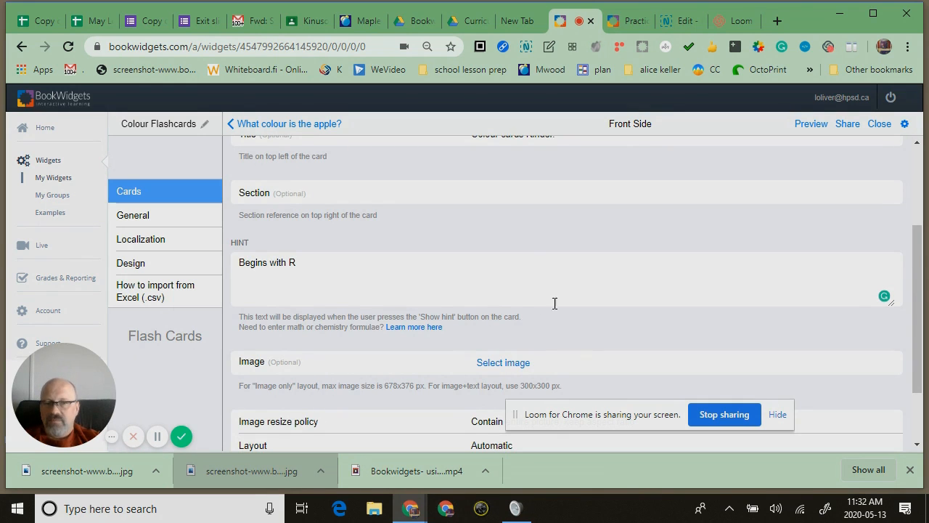
# Find an online image with the search "red apple" and add a single red apple photo to the card's front side
pyautogui.click(517, 363)
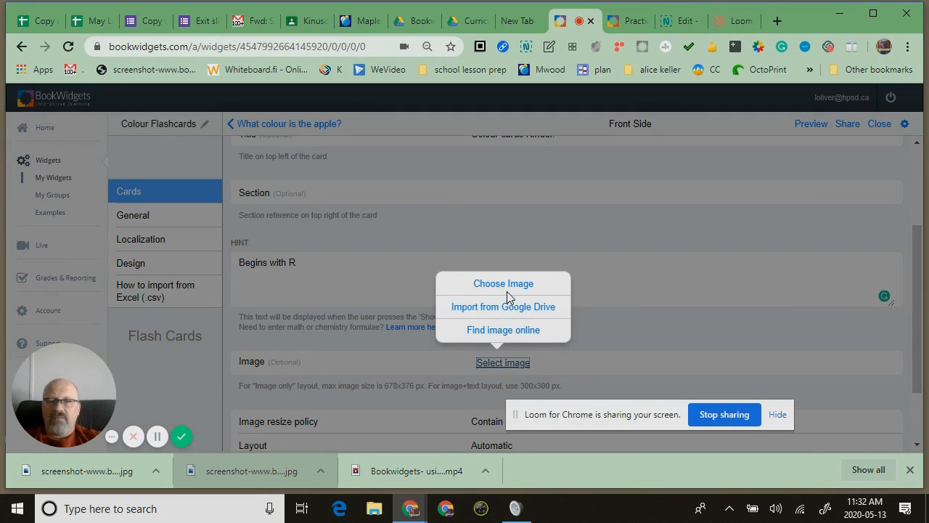
pyautogui.click(506, 332)
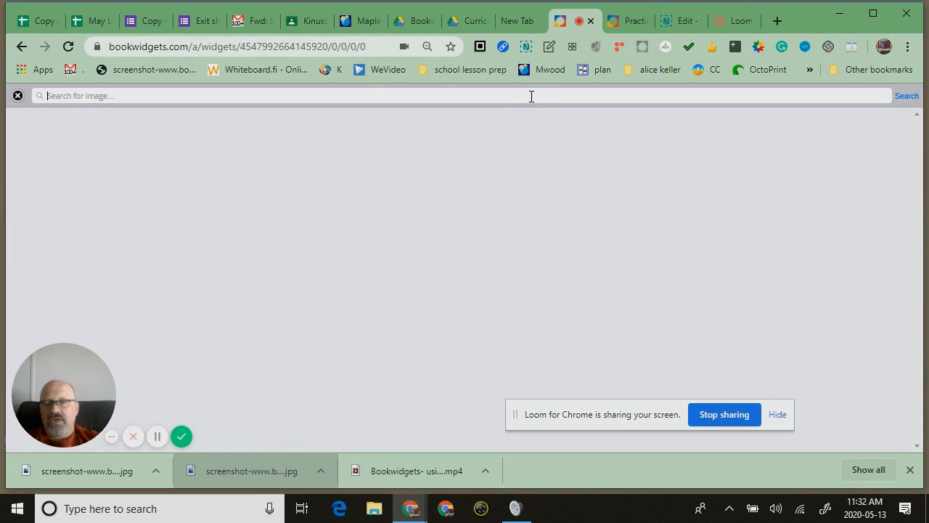
pyautogui.write('red app')
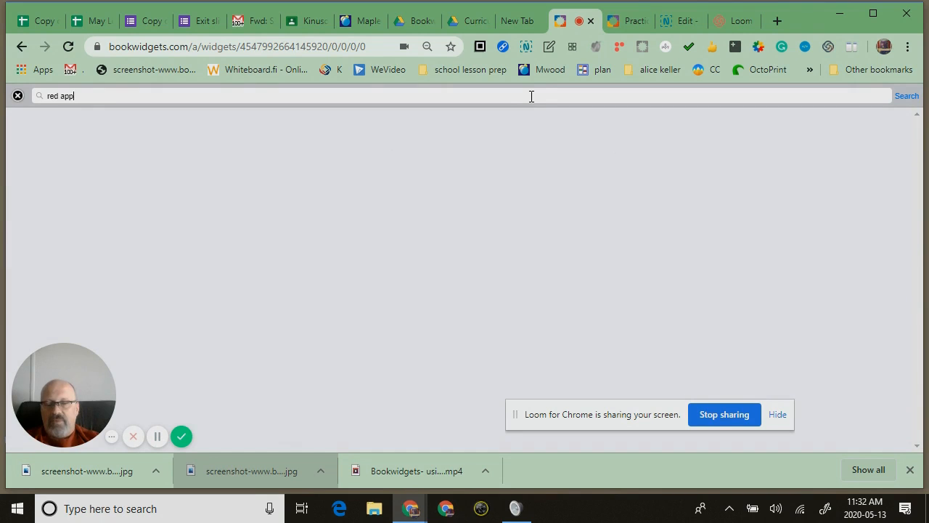
pyautogui.write('le')
pyautogui.press('Return')
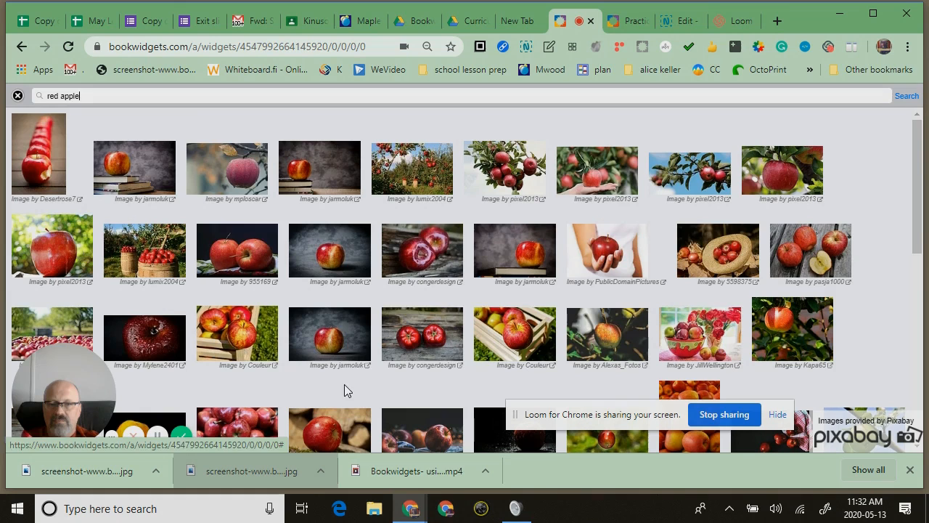
pyautogui.click(365, 367)
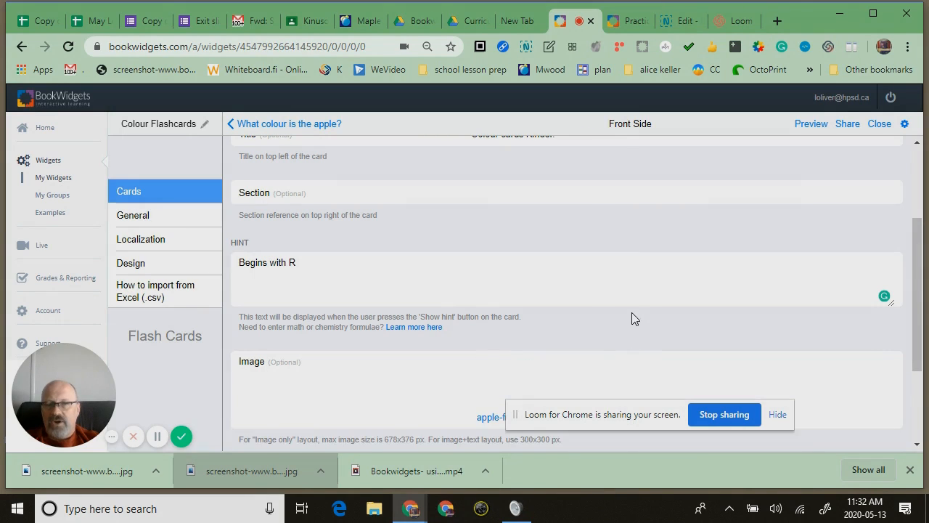
pyautogui.scroll(-3, 632, 317)
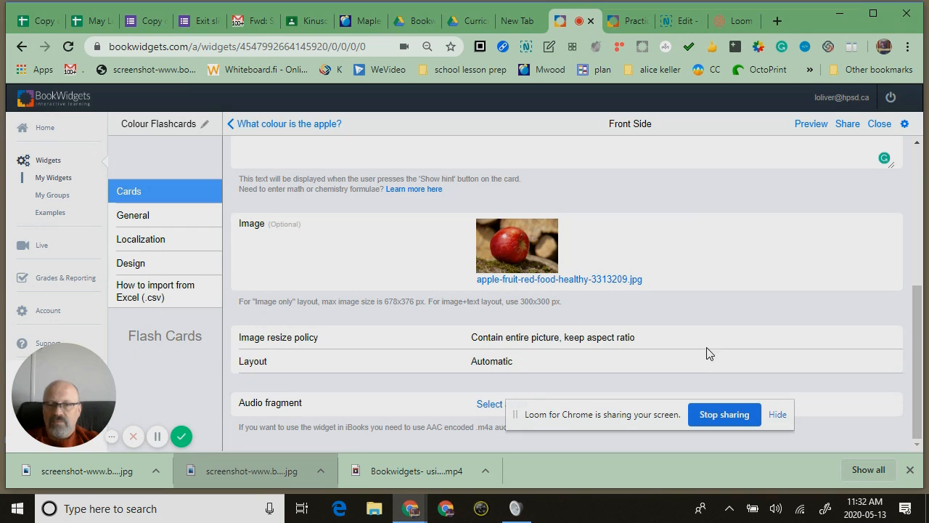
# Enable the front/back switch and sequence numbers on cards in the widget's general settings
pyautogui.click(160, 221)
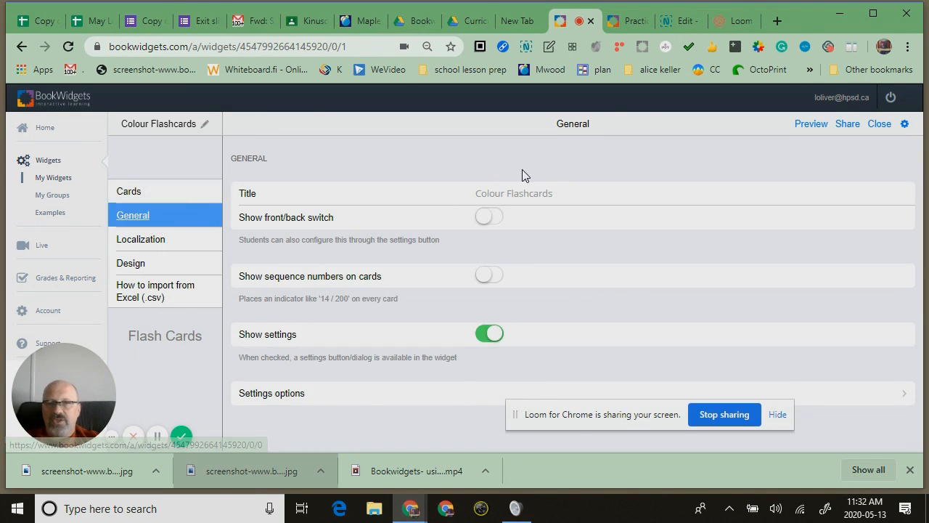
pyautogui.click(495, 223)
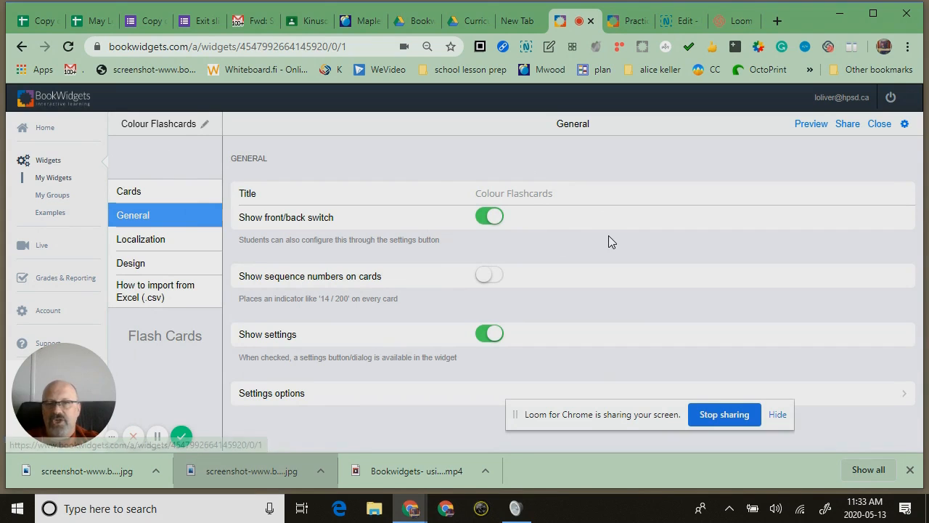
pyautogui.click(497, 276)
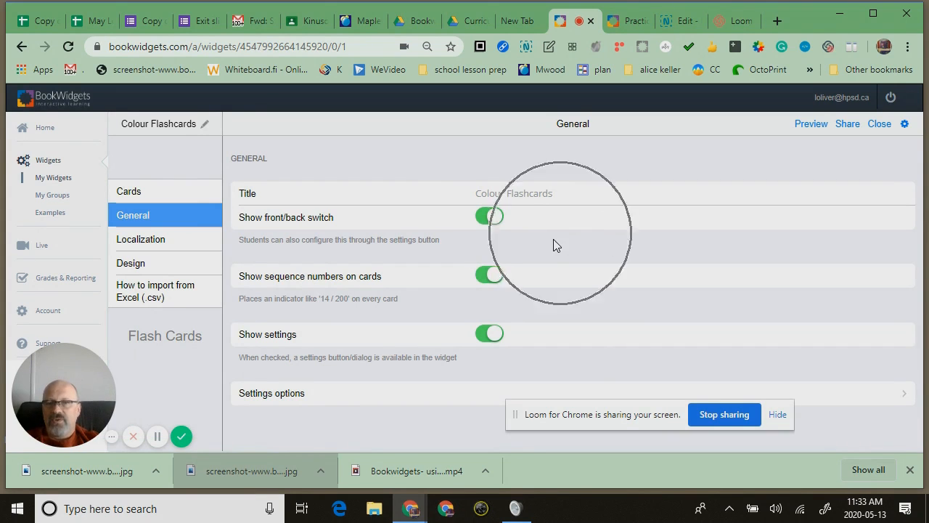
pyautogui.press('ctrl')
pyautogui.press('ctrl')
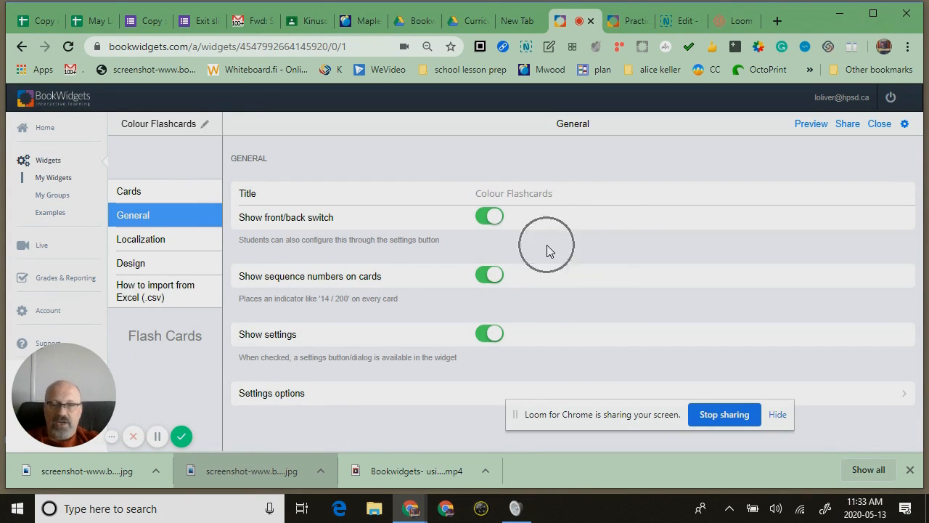
# Enter "Red" as both the explanation and the title on the back side of the apple card
pyautogui.click(182, 196)
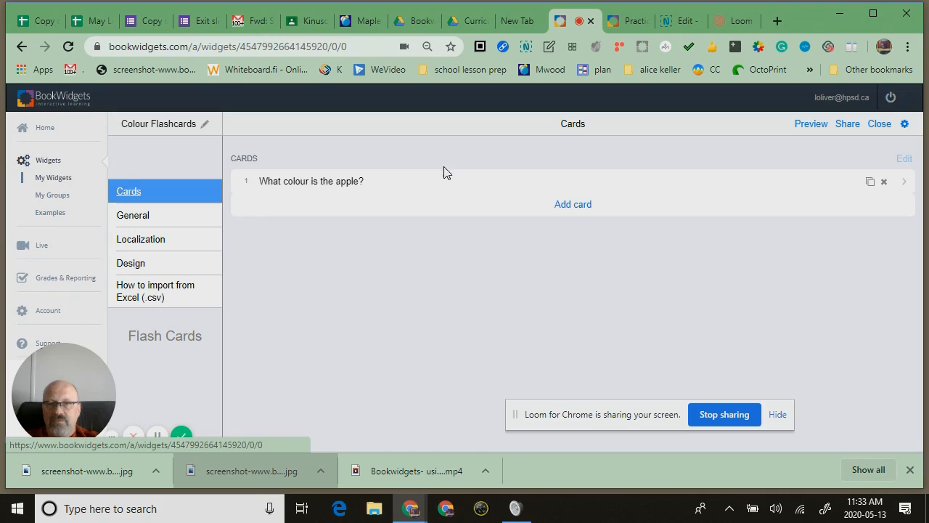
pyautogui.click(537, 187)
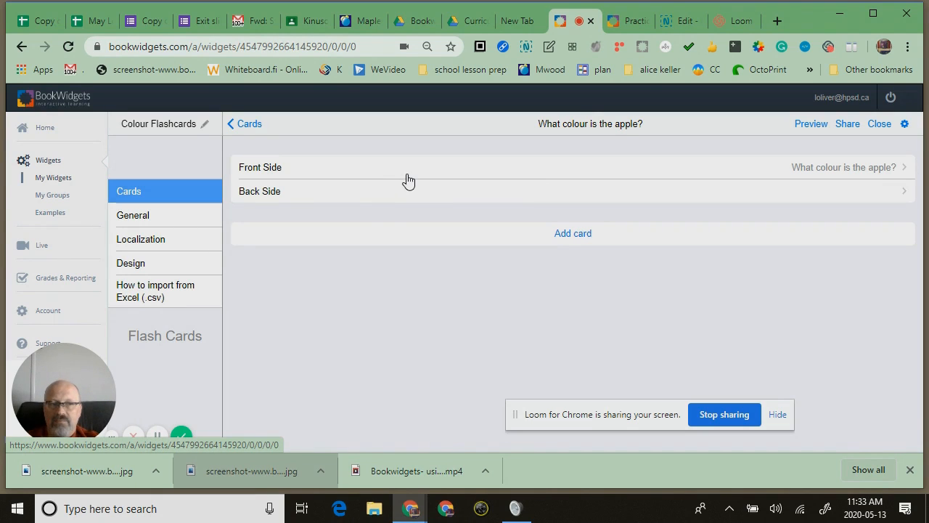
pyautogui.click(382, 193)
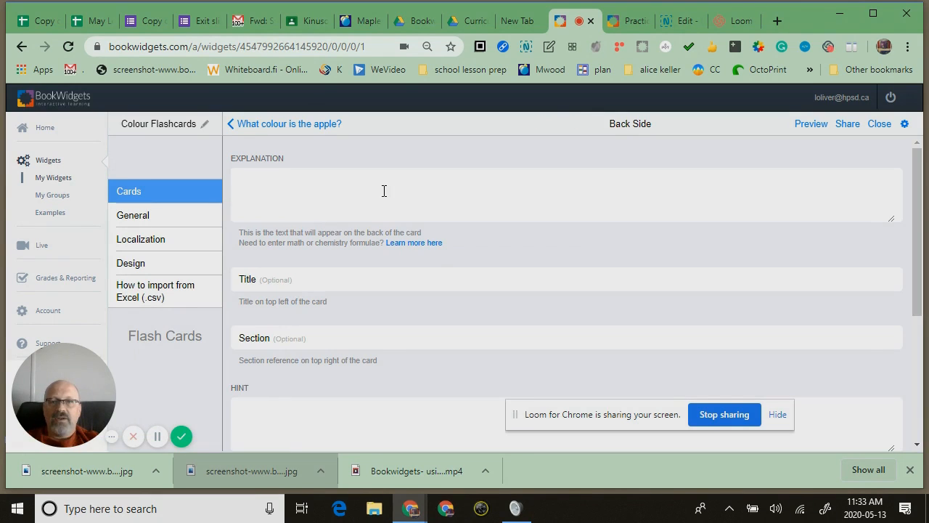
pyautogui.click(602, 196)
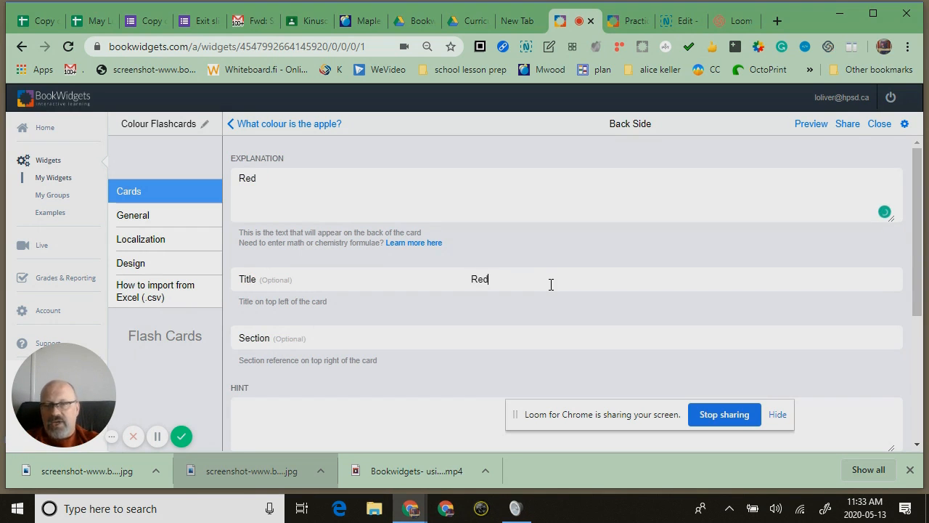
# Return from the apple card's back side to the card overview and add another card to the set
pyautogui.scroll(-3, 649, 246)
pyautogui.scroll(3, 653, 242)
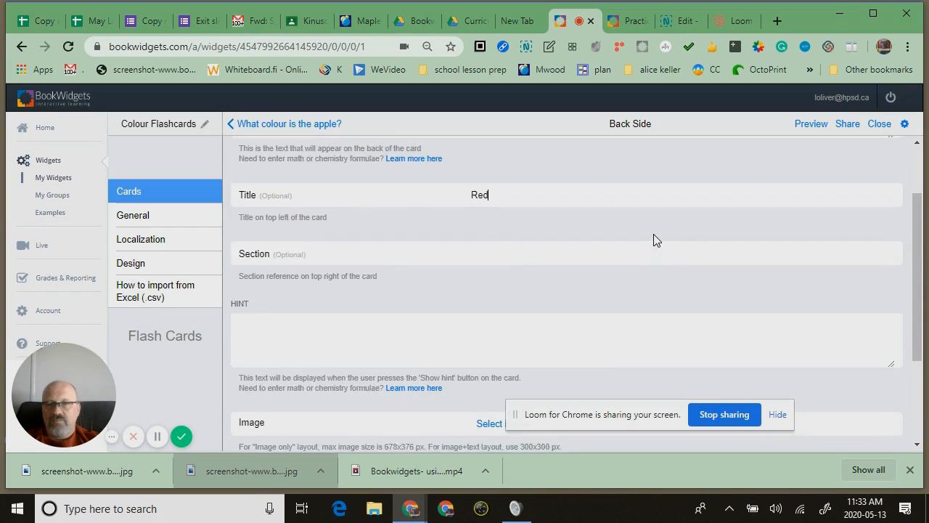
pyautogui.click(239, 124)
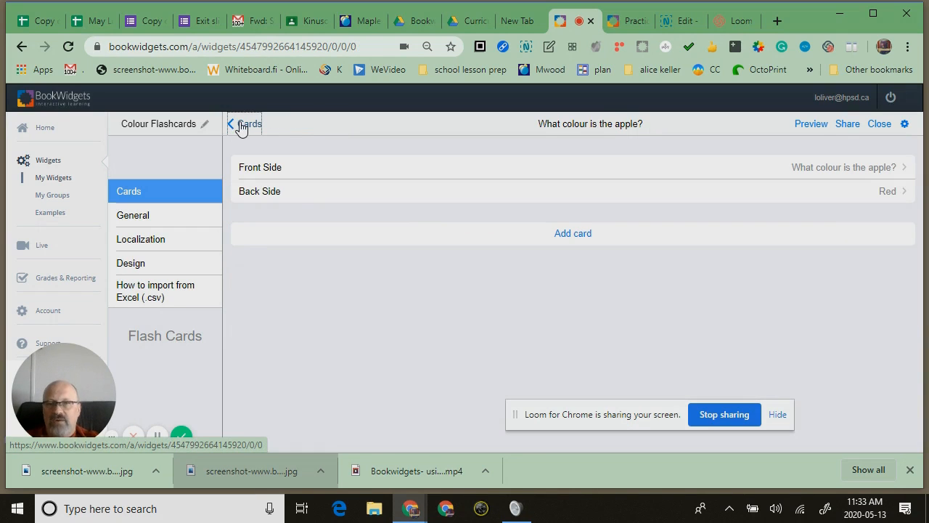
pyautogui.click(589, 238)
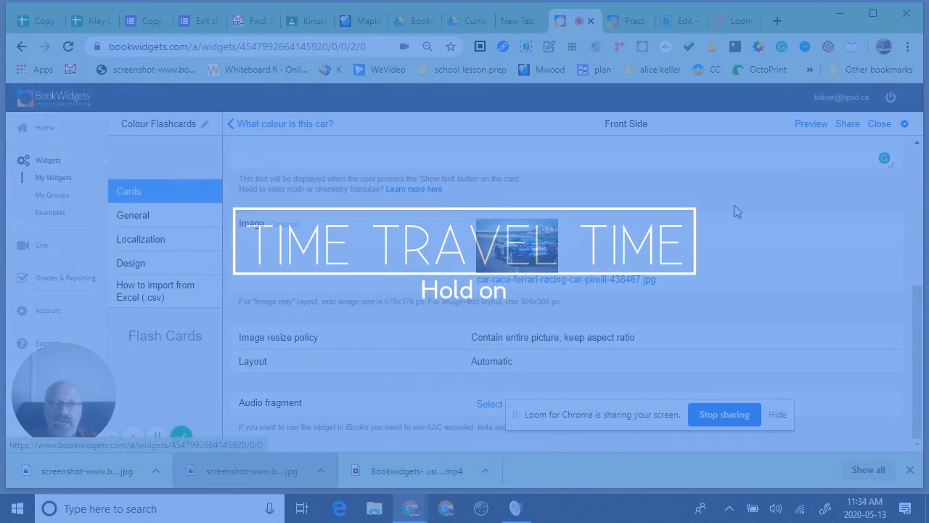
# Preview the flash cards as a student, showing the apple card's hint, flipping it and advancing to the car card
pyautogui.click(811, 123)
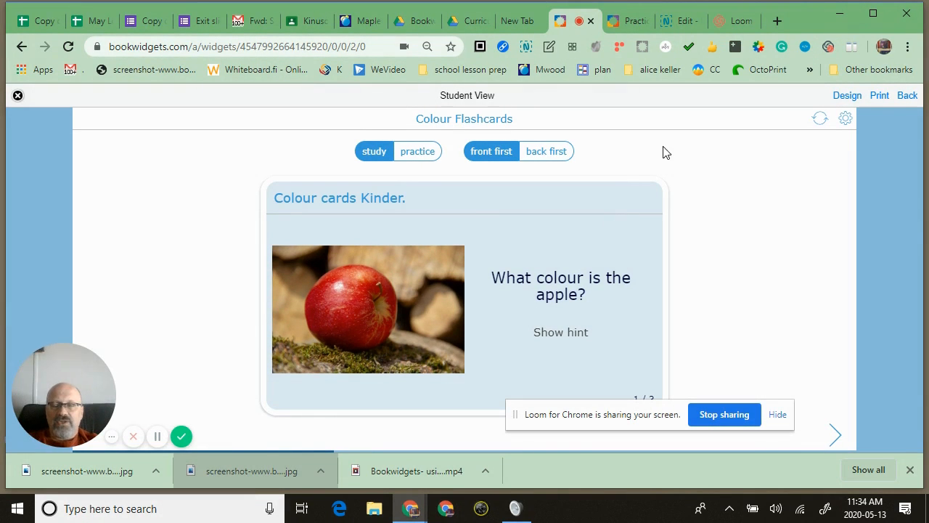
pyautogui.click(572, 334)
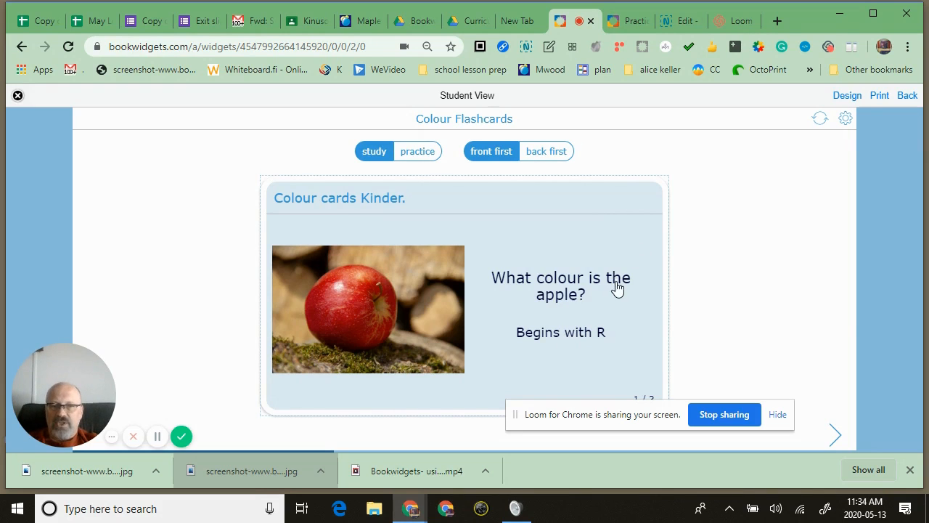
pyautogui.click(642, 273)
pyautogui.click(640, 266)
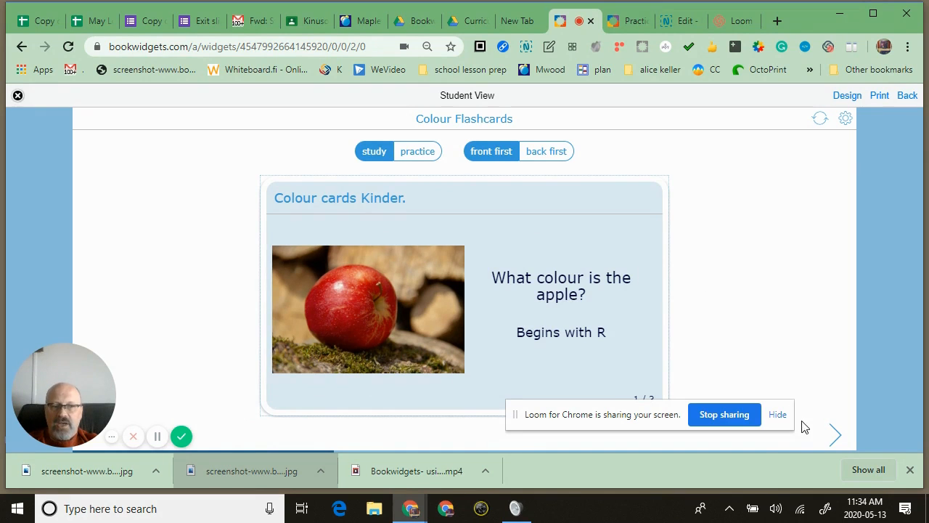
pyautogui.click(833, 436)
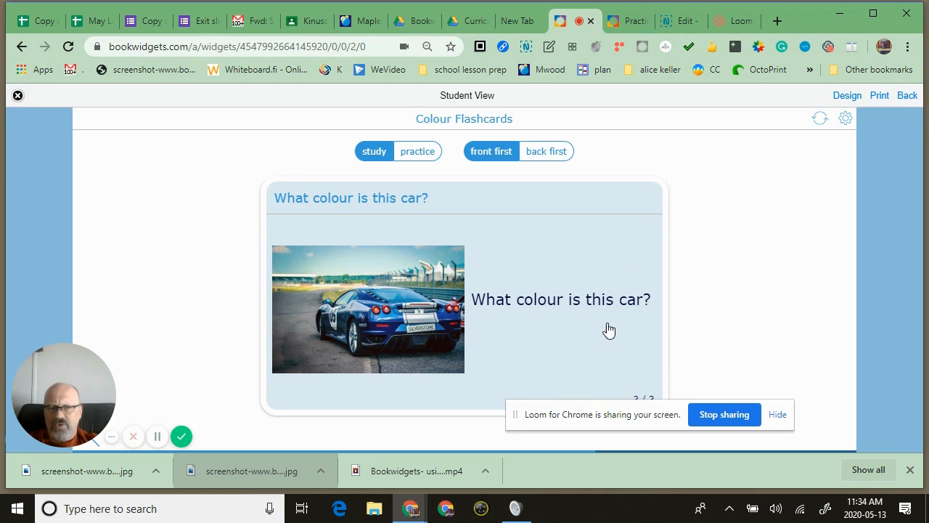
pyautogui.click(557, 300)
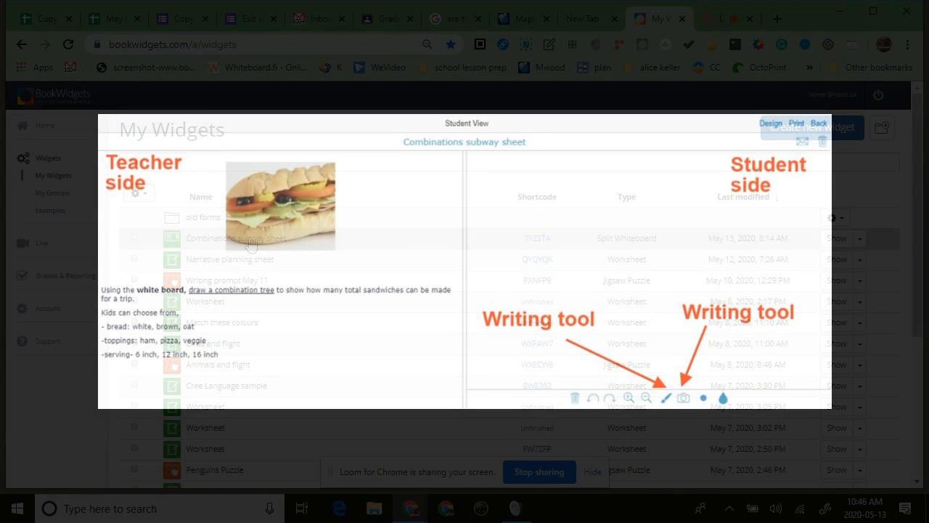
# Preview the Combinations subway sheet as a student and test its whiteboard by drawing a freehand stroke and clearing it
pyautogui.click(250, 243)
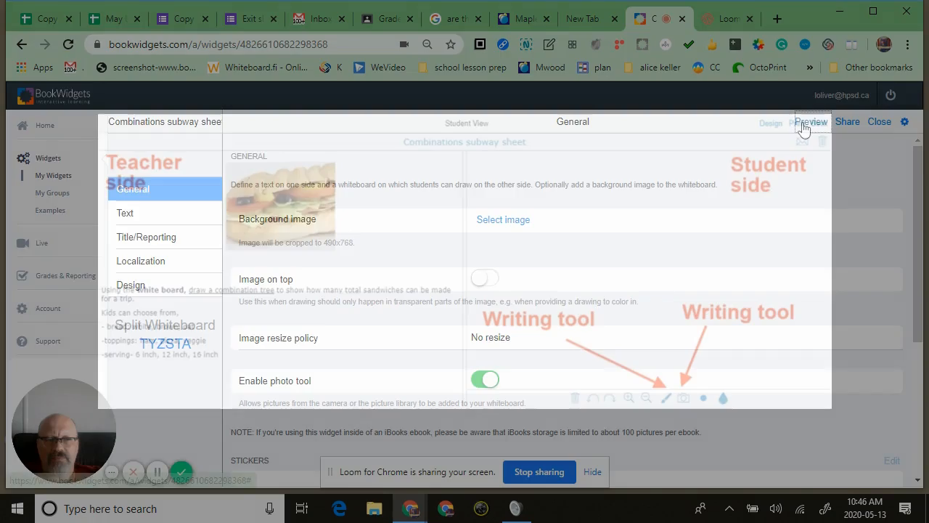
pyautogui.click(803, 125)
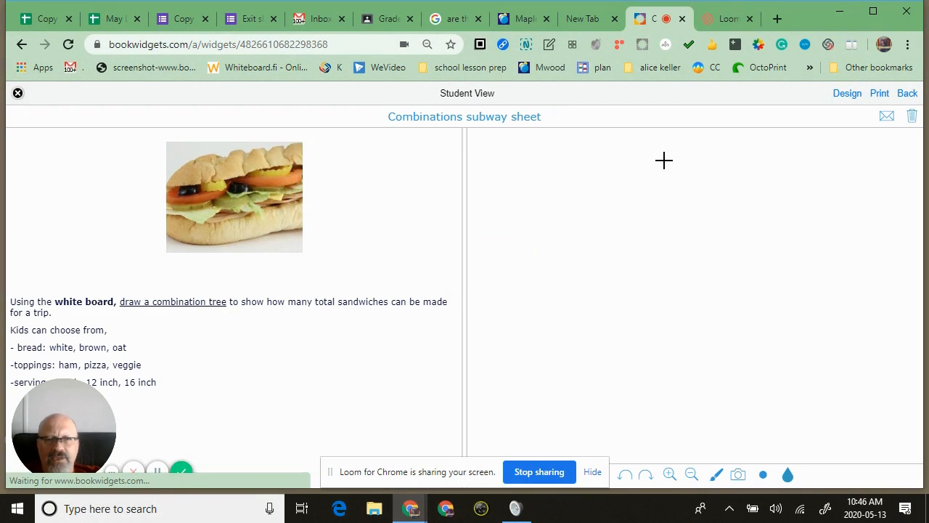
pyautogui.moveTo(733, 244)
pyautogui.mouseDown()
pyautogui.moveTo(591, 321)
pyautogui.moveTo(646, 290)
pyautogui.moveTo(709, 199)
pyautogui.moveTo(661, 234)
pyautogui.mouseUp()
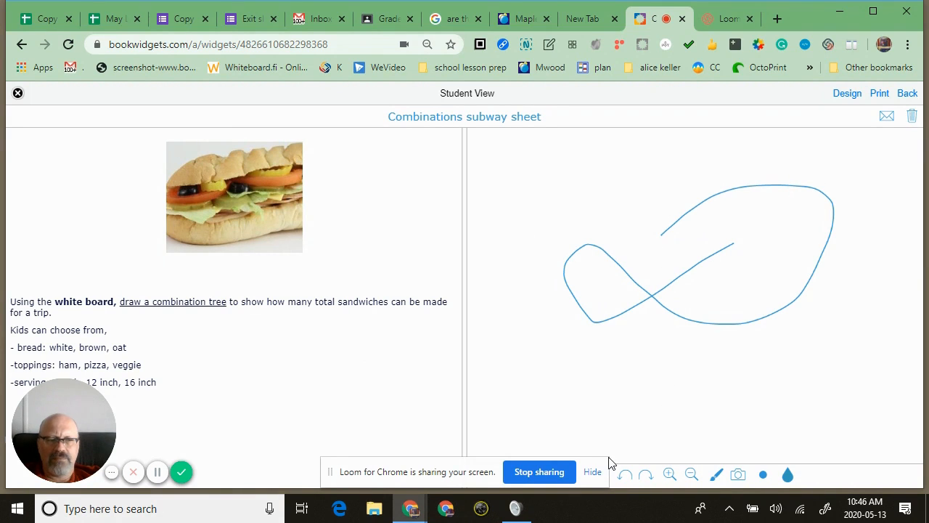
pyautogui.click(911, 118)
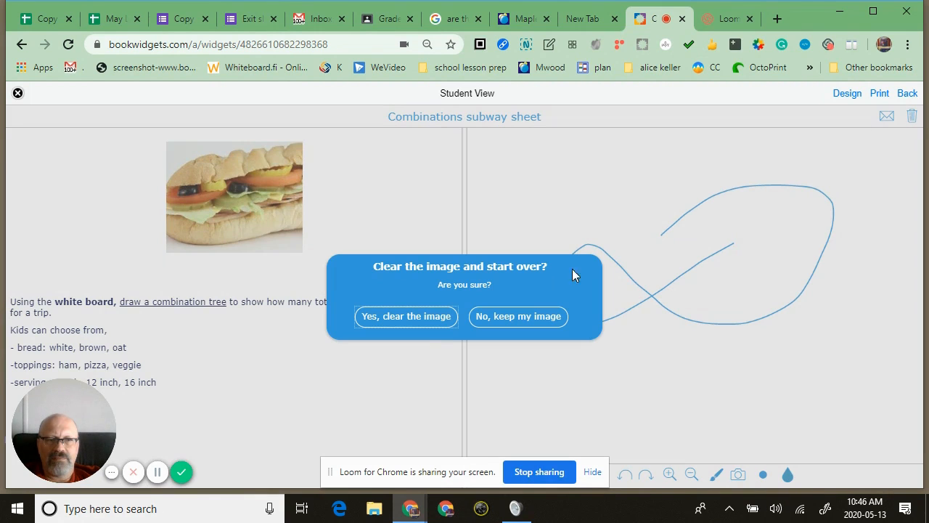
pyautogui.click(406, 318)
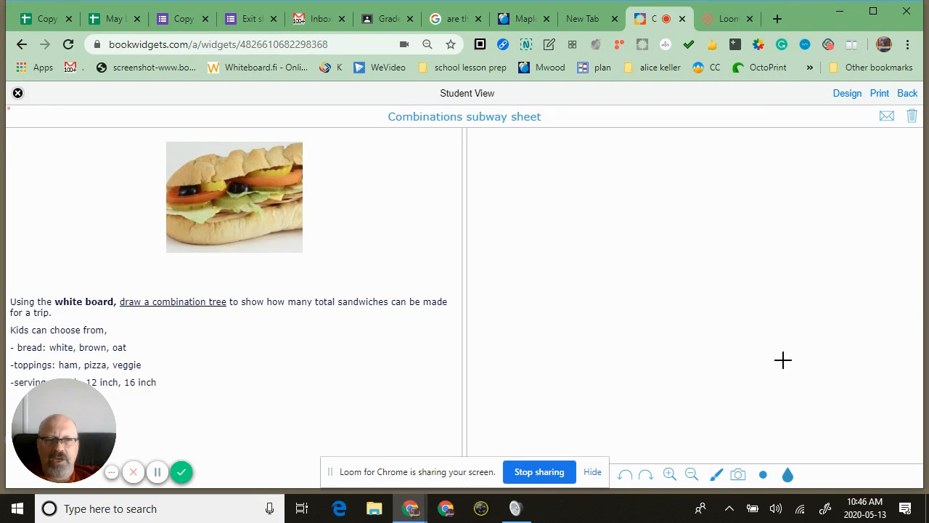
# Try the whiteboard's photo tool by browsing the CRABS folder for a picture, and close the student preview
pyautogui.click(742, 477)
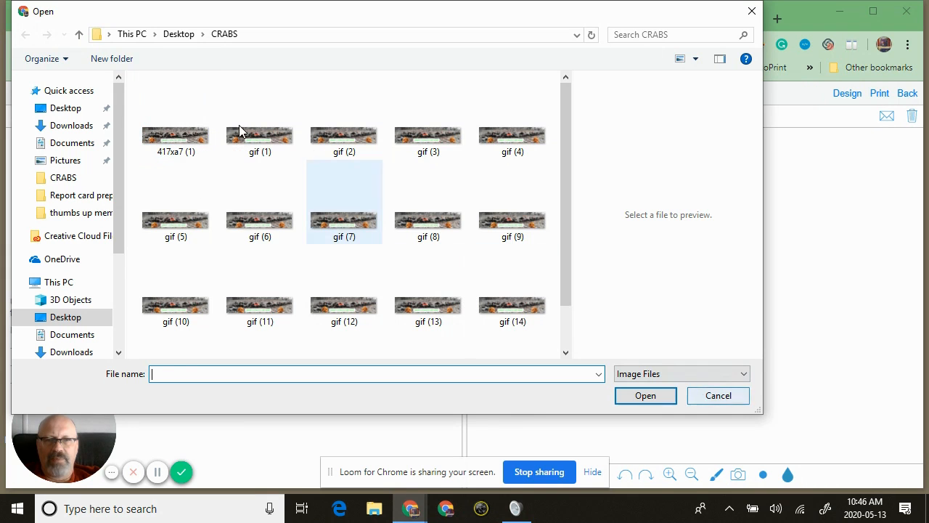
pyautogui.click(174, 134)
pyautogui.click(644, 394)
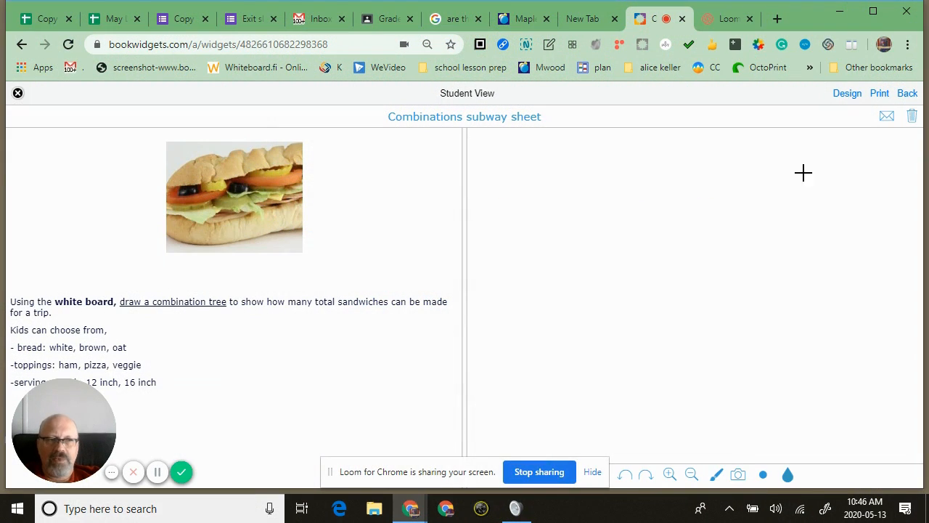
pyautogui.click(17, 94)
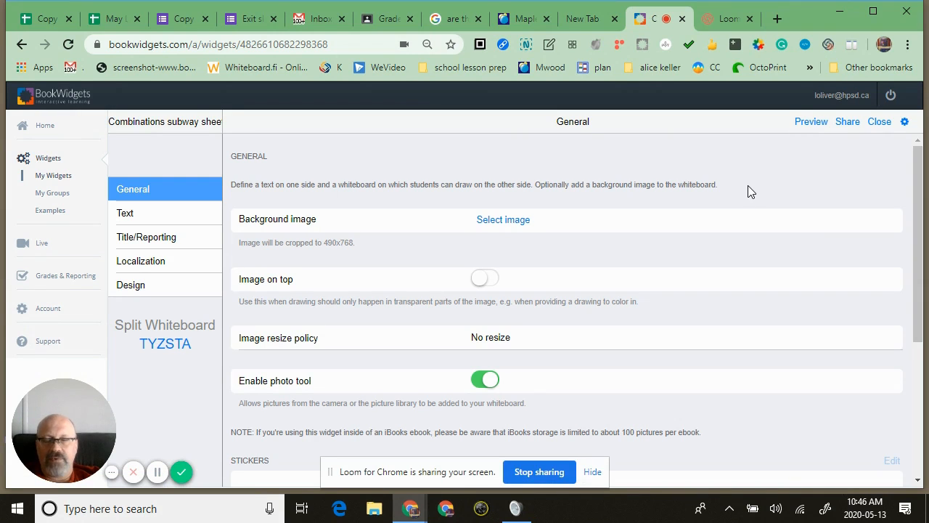
# Create a new Split Whiteboard widget from the My Widgets page
pyautogui.click(56, 168)
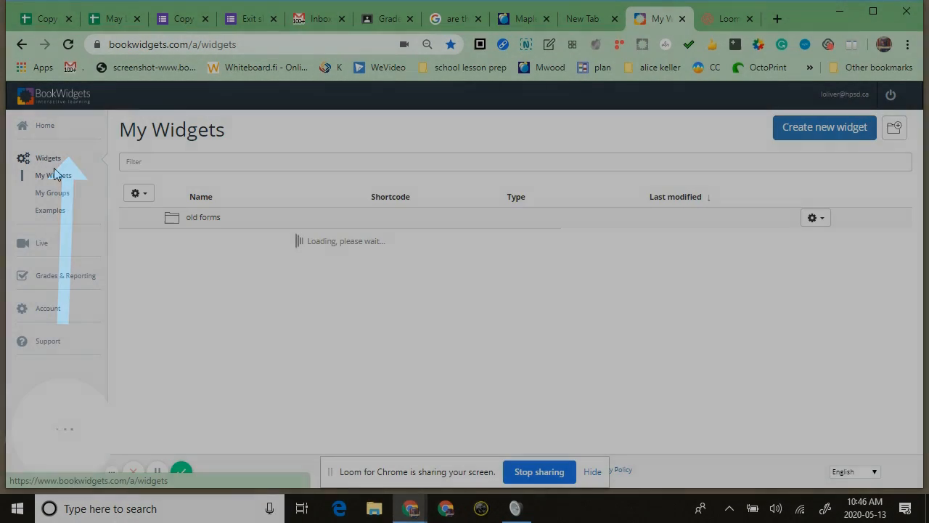
pyautogui.click(813, 128)
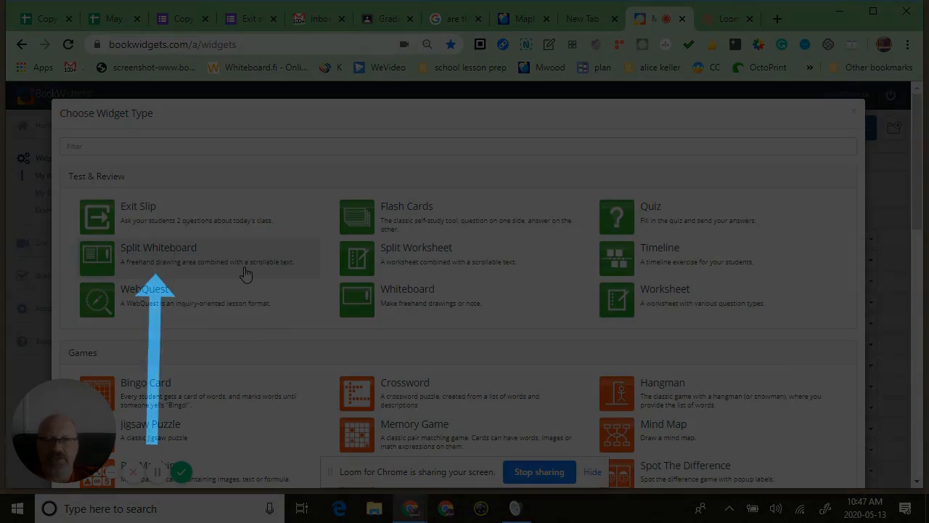
pyautogui.click(243, 271)
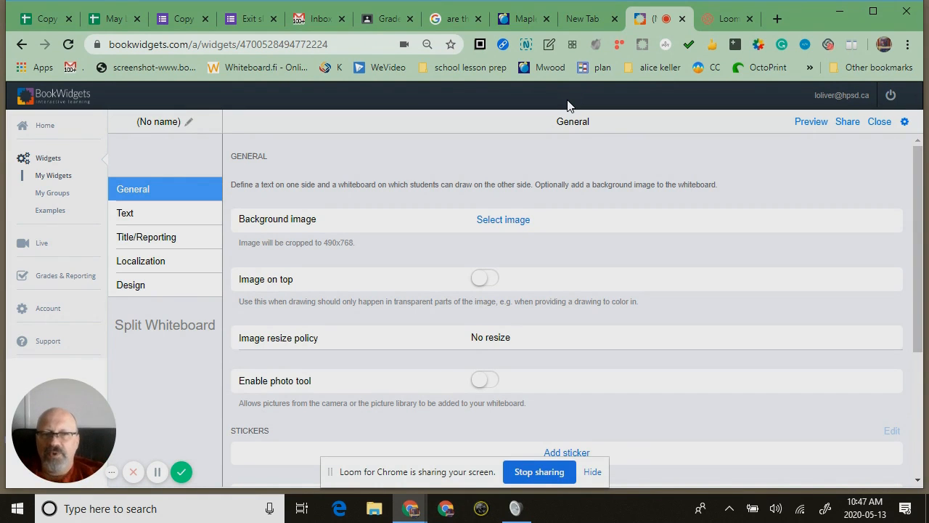
# Name the split whiteboard "Things beginning with R" and enable its photo tool
pyautogui.click(169, 126)
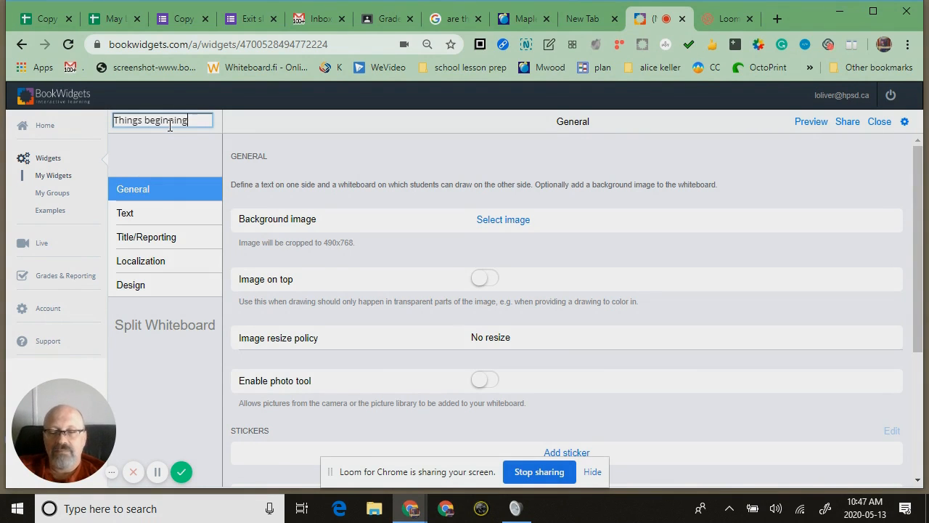
pyautogui.write('R')
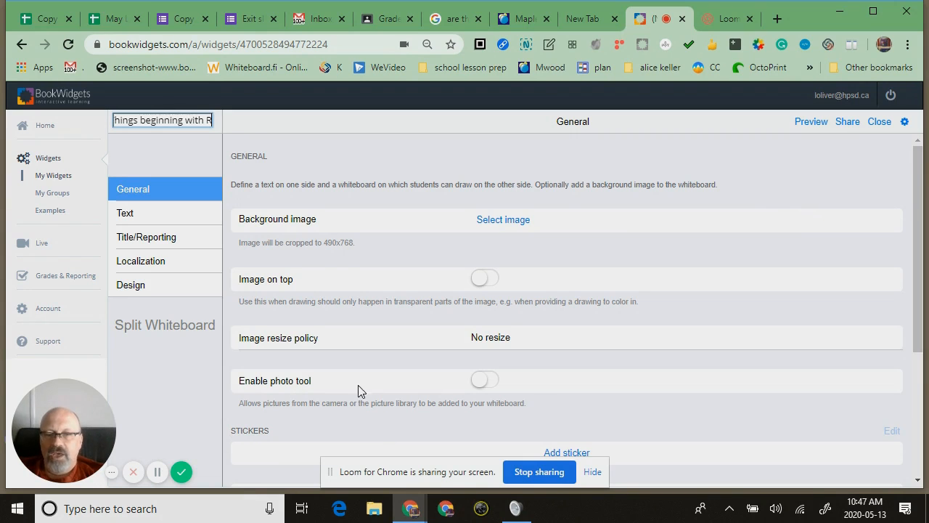
pyautogui.press('ctrl')
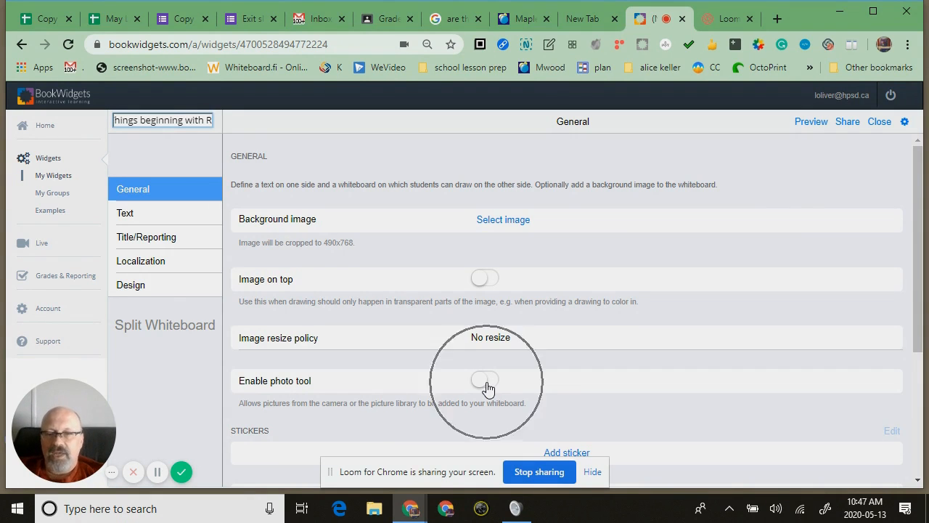
pyautogui.press('ctrl')
pyautogui.click(483, 385)
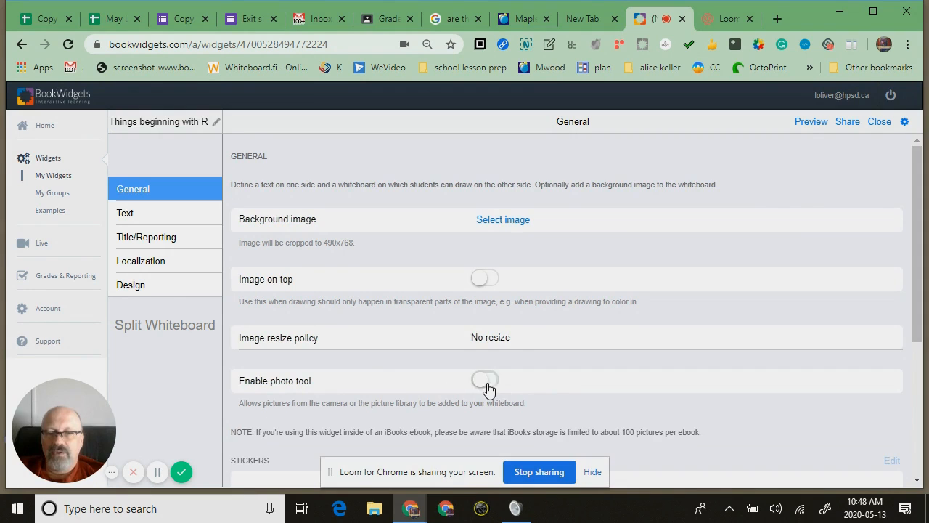
pyautogui.press('ctrl')
pyautogui.press('ctrl')
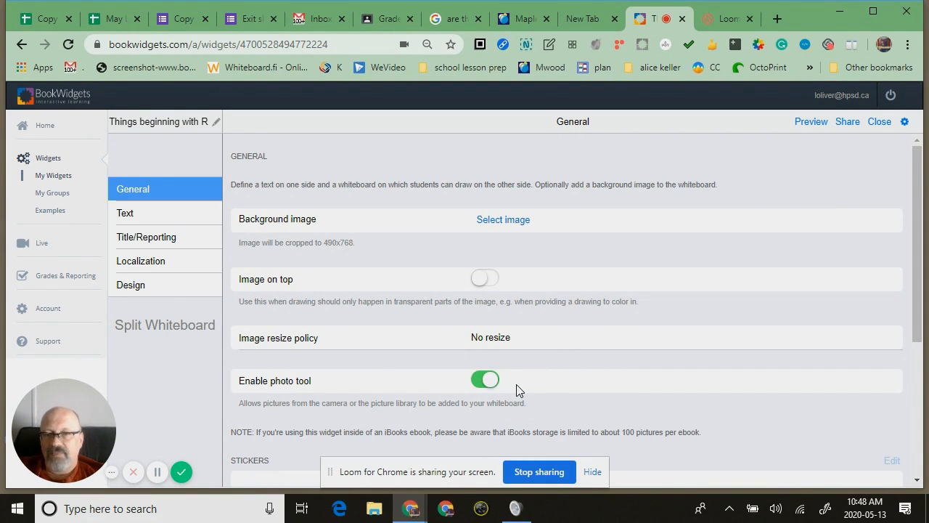
# Write and centre the text-pane instructions "Please find things that start with the letter R and insert a picture or draw the picture. Please write the word."
pyautogui.click(125, 217)
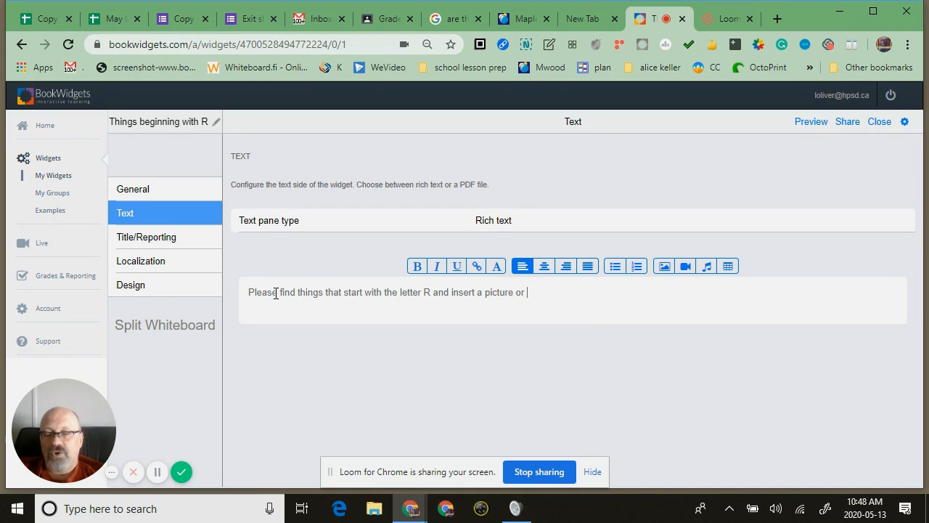
pyautogui.write('the picture.  Please')
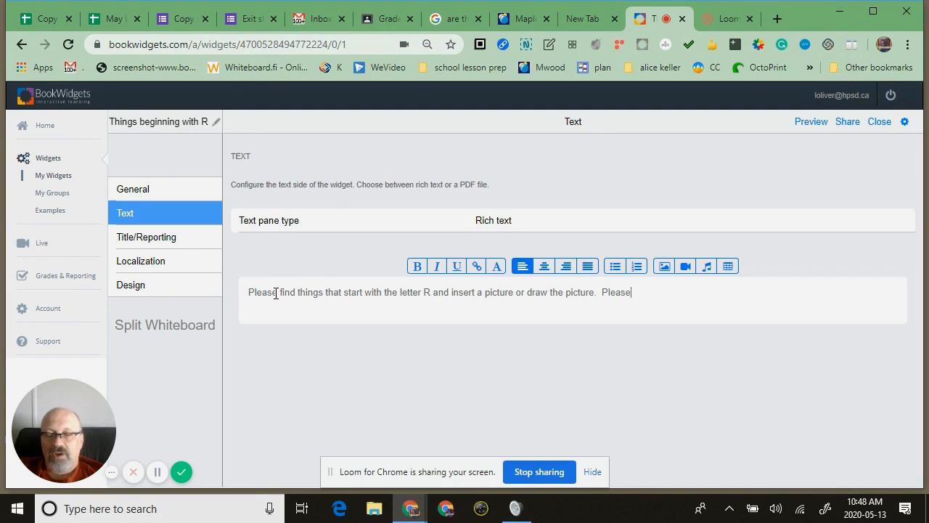
pyautogui.write('the word.')
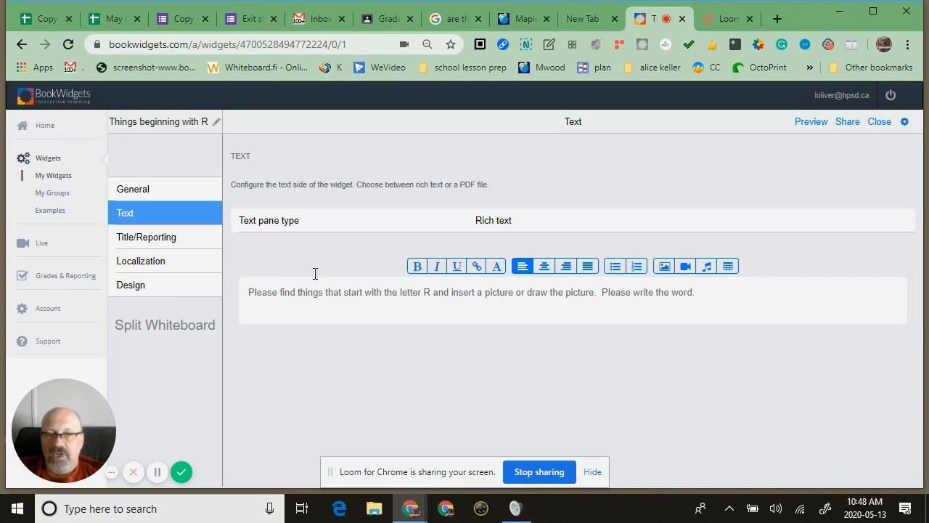
pyautogui.click(544, 267)
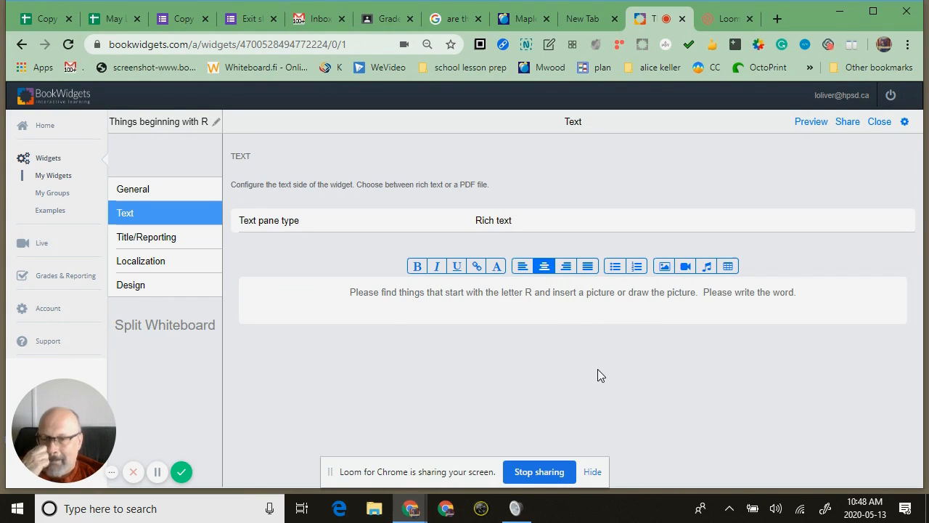
# Insert the white capital R on black from an online image search for "letter r" below the instructions and centre it
pyautogui.click(664, 268)
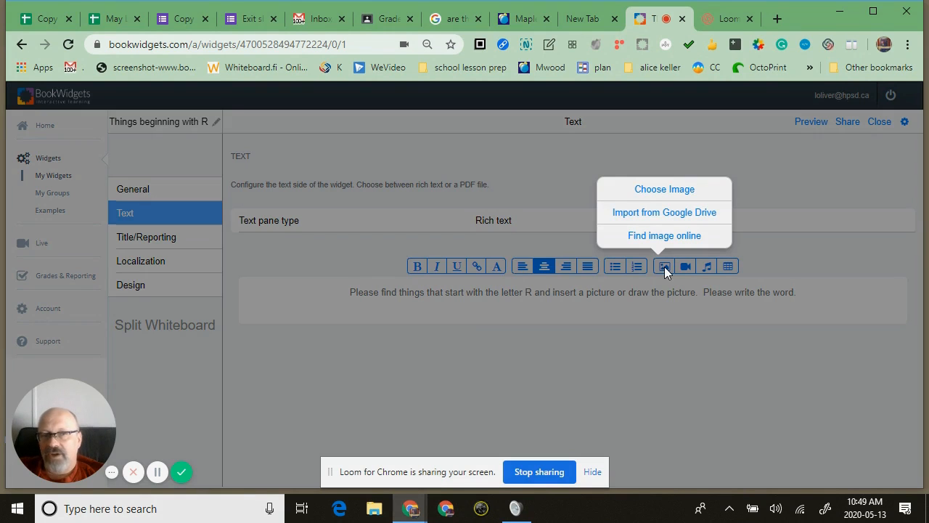
pyautogui.click(666, 236)
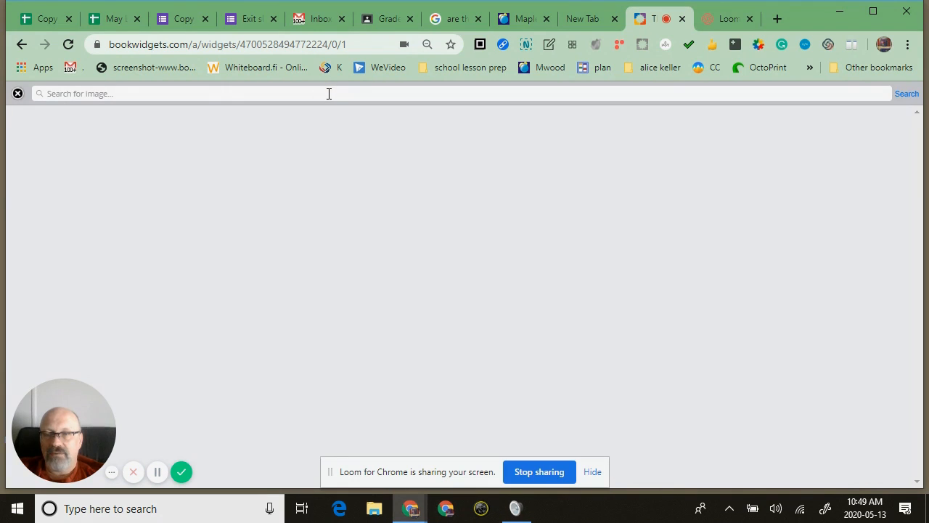
pyautogui.click(328, 93)
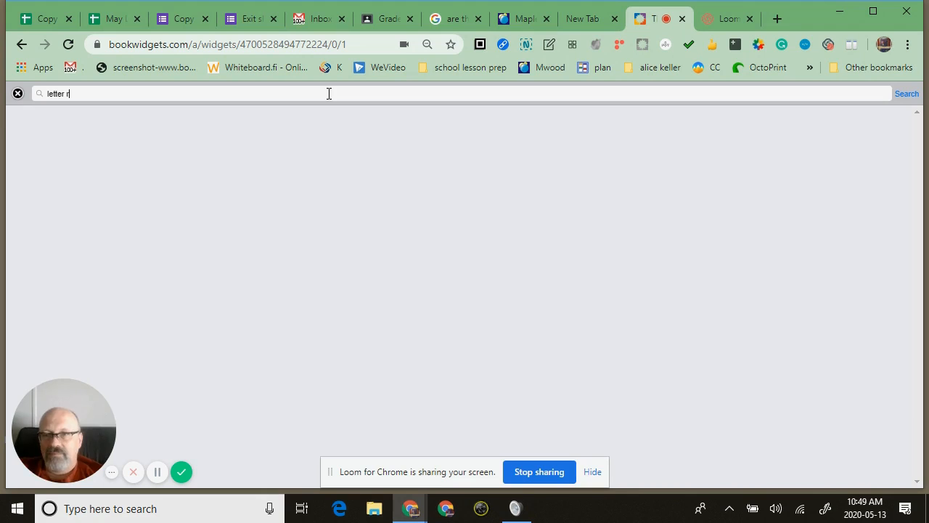
pyautogui.press('Return')
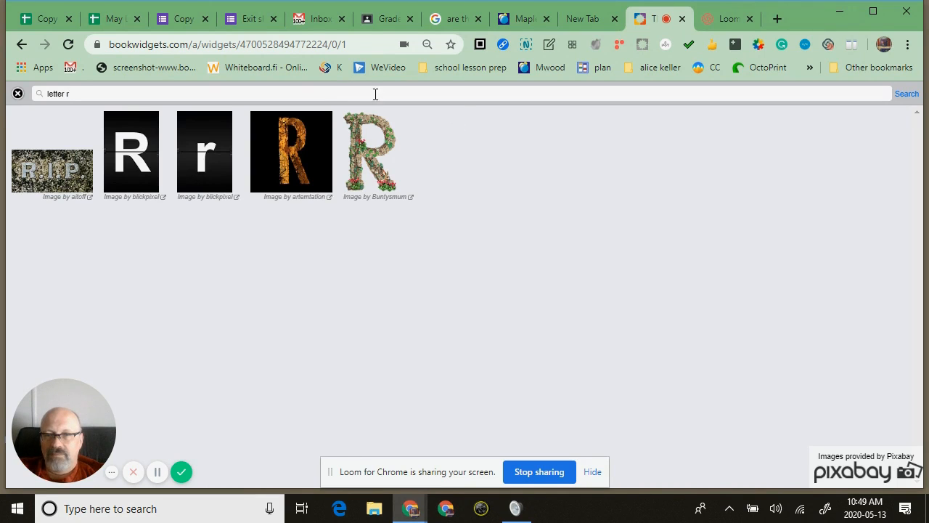
pyautogui.click(138, 154)
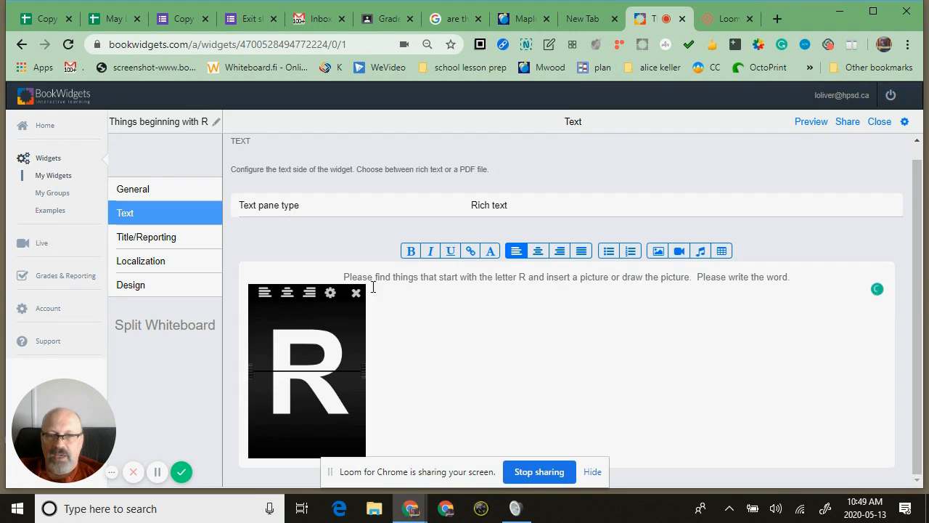
pyautogui.click(288, 294)
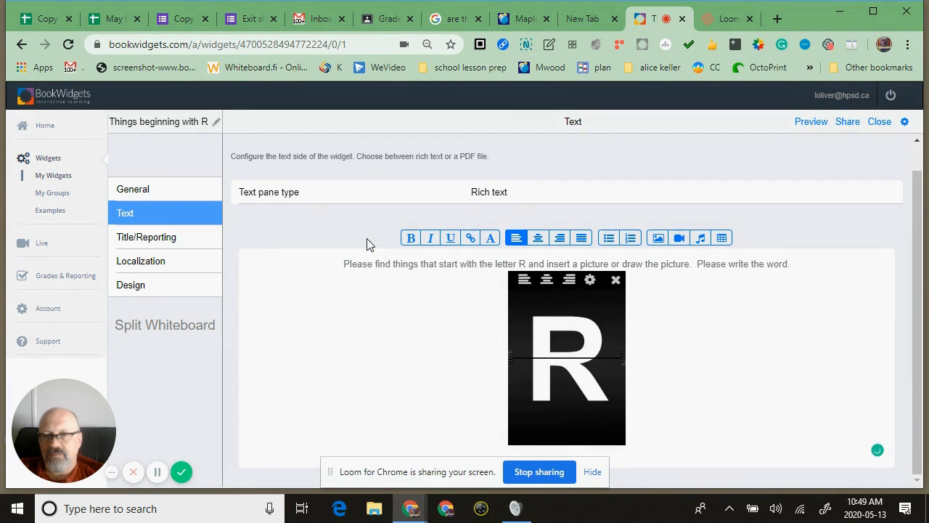
# View the whiteboard identification settings under title and reporting, and preview the split whiteboard as a student
pyautogui.click(152, 245)
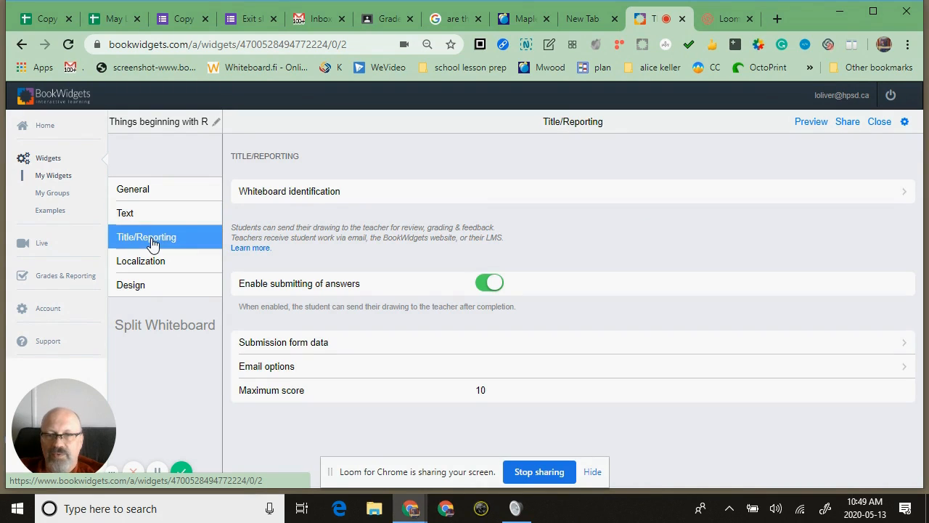
pyautogui.click(465, 197)
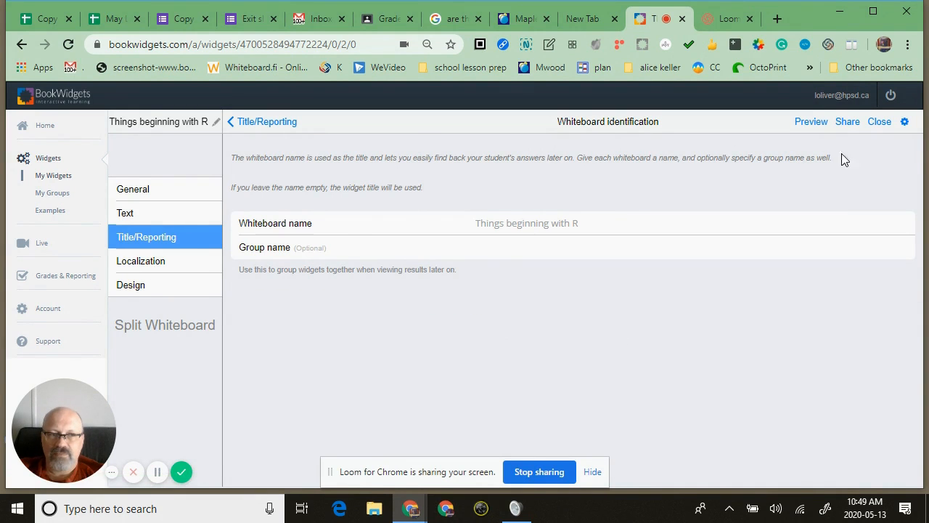
pyautogui.click(808, 123)
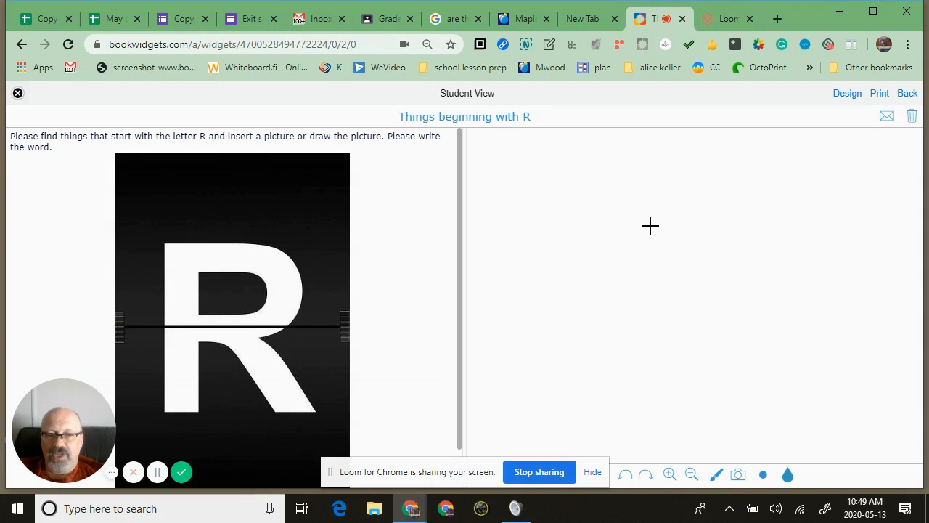
# Try out the student whiteboard by drawing a capital R, a rat and the word RAT, and clear the drawing
pyautogui.moveTo(547, 215); pyautogui.dragTo(531, 294)
pyautogui.moveTo(549, 199)
pyautogui.mouseDown()
pyautogui.moveTo(535, 245)
pyautogui.moveTo(598, 332)
pyautogui.mouseUp()
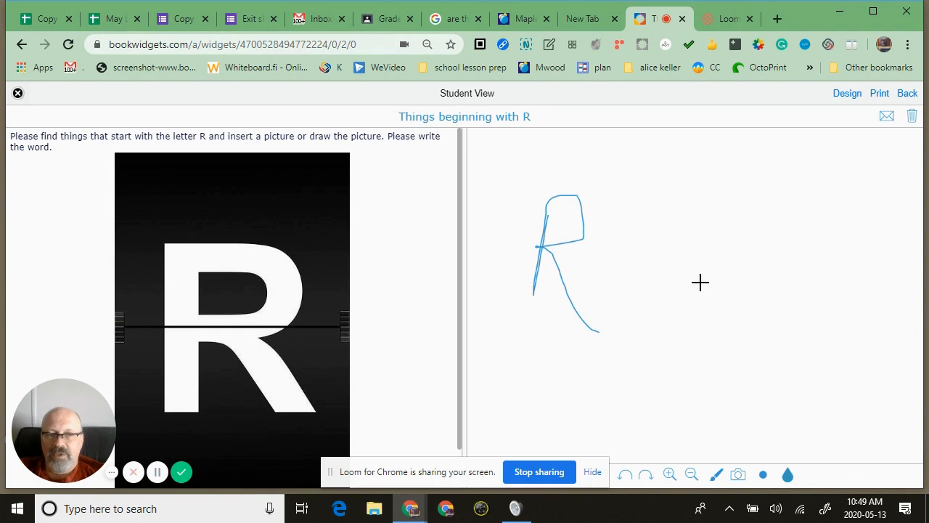
pyautogui.moveTo(835, 242)
pyautogui.mouseDown()
pyautogui.moveTo(751, 224)
pyautogui.moveTo(838, 247)
pyautogui.mouseUp()
pyautogui.moveTo(750, 237)
pyautogui.mouseDown()
pyautogui.moveTo(711, 271)
pyautogui.moveTo(719, 235)
pyautogui.moveTo(741, 247)
pyautogui.mouseUp()
pyautogui.moveTo(834, 237)
pyautogui.mouseDown()
pyautogui.moveTo(859, 242)
pyautogui.moveTo(887, 216)
pyautogui.mouseUp()
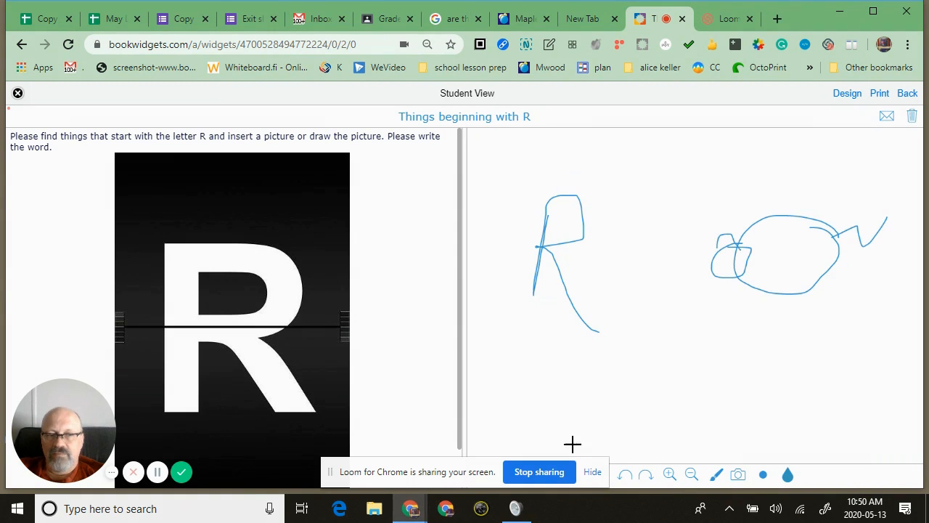
pyautogui.moveTo(611, 385)
pyautogui.mouseDown()
pyautogui.moveTo(625, 369)
pyautogui.moveTo(616, 385)
pyautogui.moveTo(662, 407)
pyautogui.moveTo(677, 375)
pyautogui.moveTo(714, 349)
pyautogui.moveTo(695, 384)
pyautogui.moveTo(699, 400)
pyautogui.mouseUp()
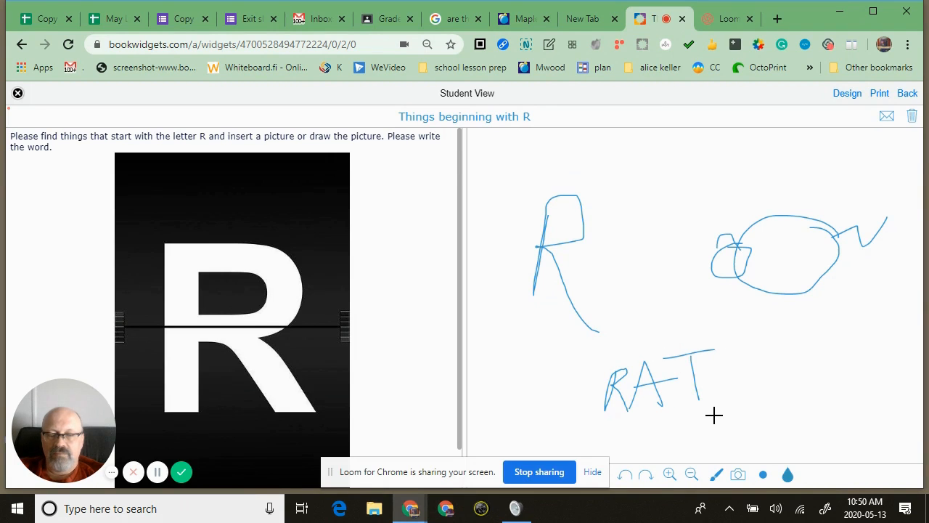
pyautogui.click(912, 118)
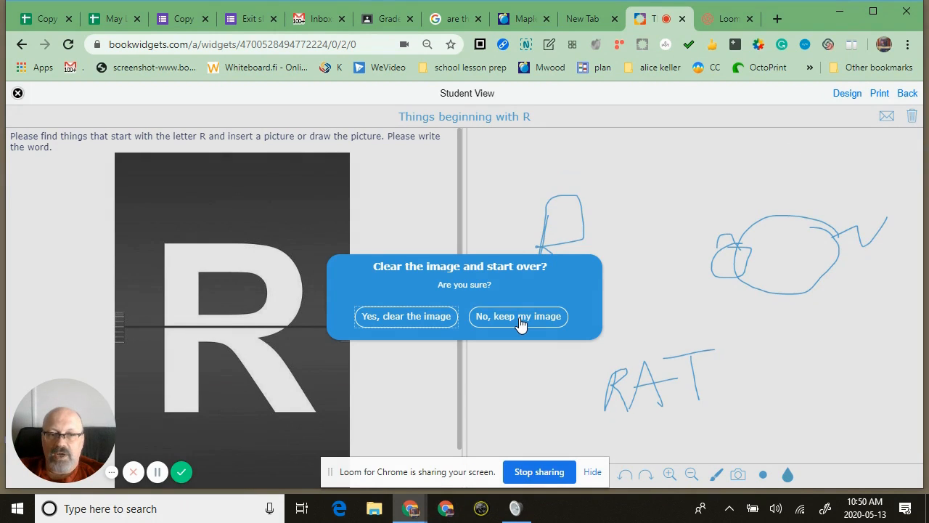
pyautogui.click(421, 320)
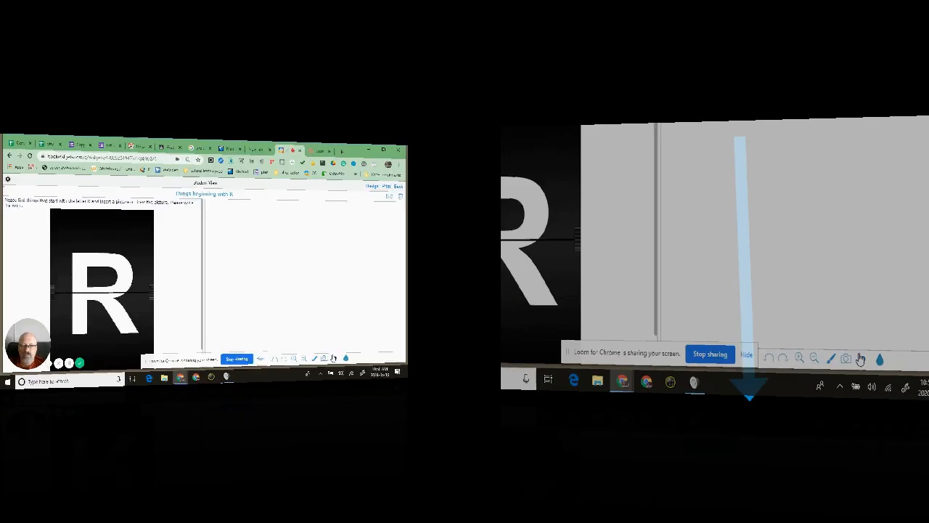
# Insert the image gif (19) from the CRABS folder onto the student whiteboard and make freehand strokes below it
pyautogui.click(848, 358)
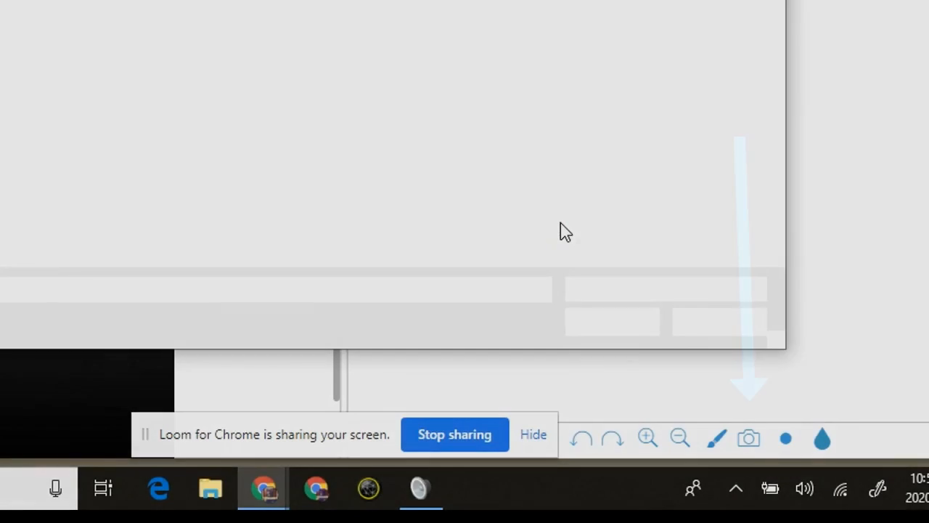
pyautogui.click(501, 210)
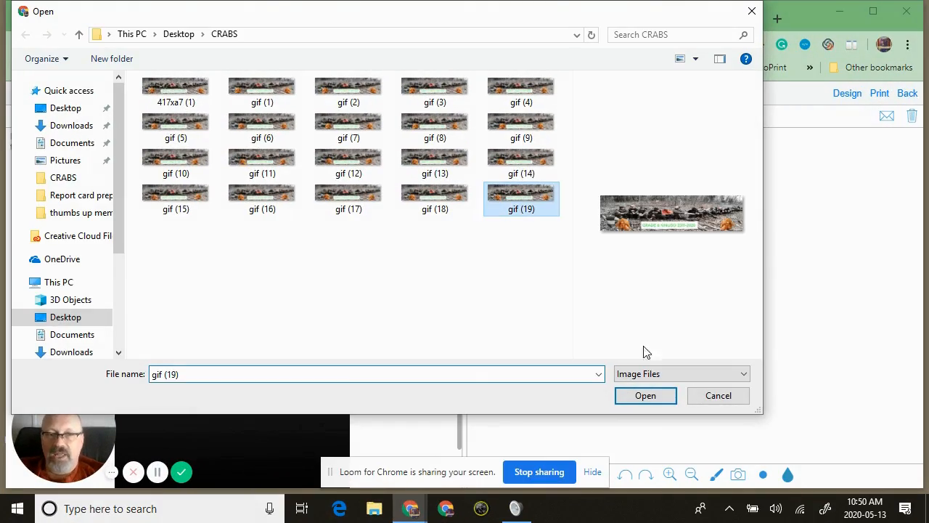
pyautogui.click(645, 395)
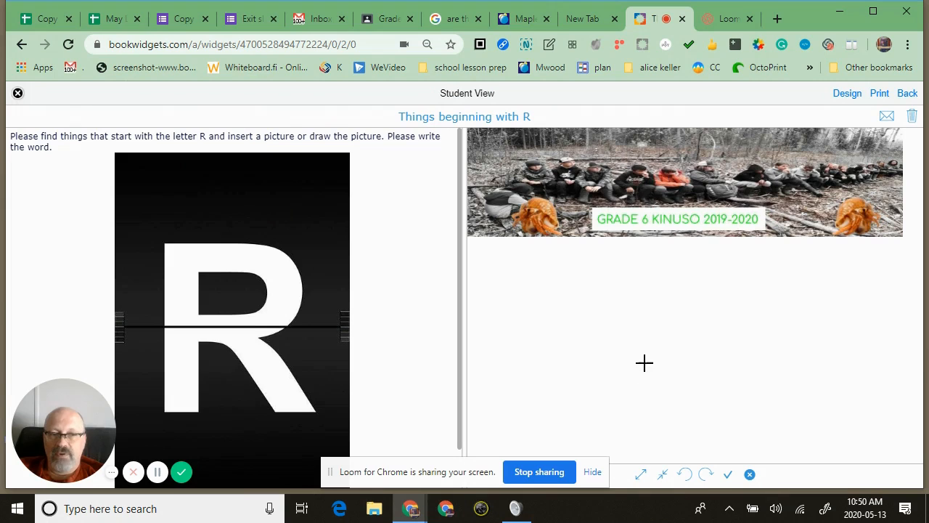
pyautogui.moveTo(514, 293)
pyautogui.mouseDown()
pyautogui.moveTo(512, 341)
pyautogui.moveTo(537, 293)
pyautogui.moveTo(556, 312)
pyautogui.moveTo(570, 307)
pyautogui.moveTo(592, 338)
pyautogui.mouseUp()
pyautogui.moveTo(635, 276); pyautogui.dragTo(641, 340)
pyautogui.moveTo(611, 304); pyautogui.dragTo(678, 304)
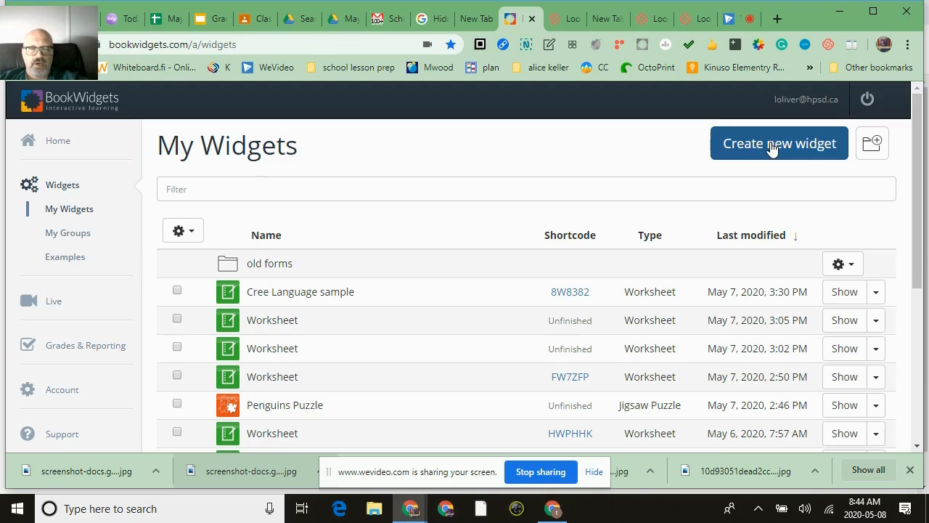
# Create a new Jigsaw Puzzle widget from the My Widgets page
pyautogui.click(772, 146)
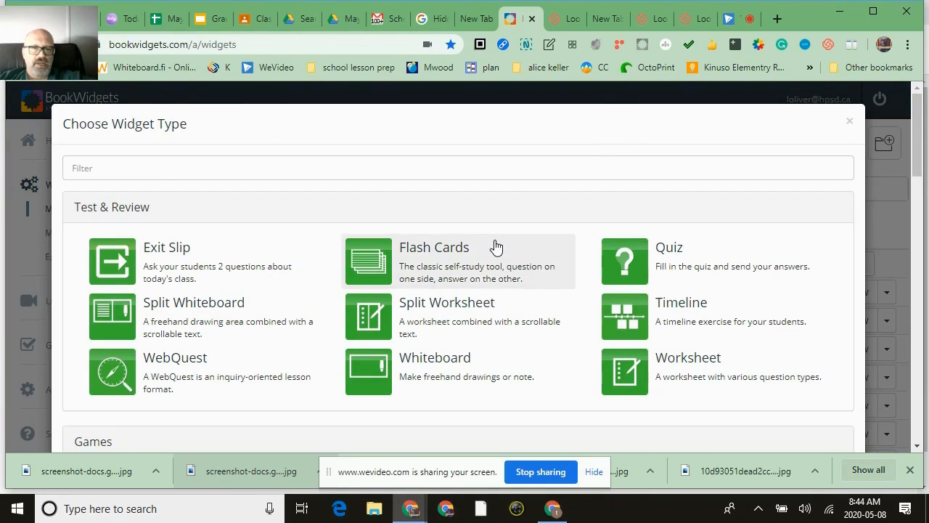
pyautogui.scroll(-2, 499, 243)
pyautogui.scroll(-2, 499, 243)
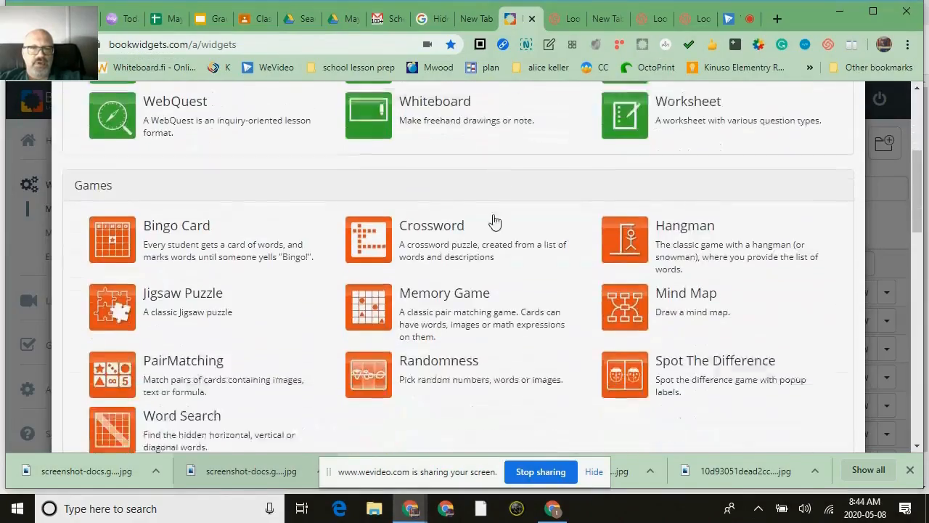
pyautogui.scroll(-1, 494, 222)
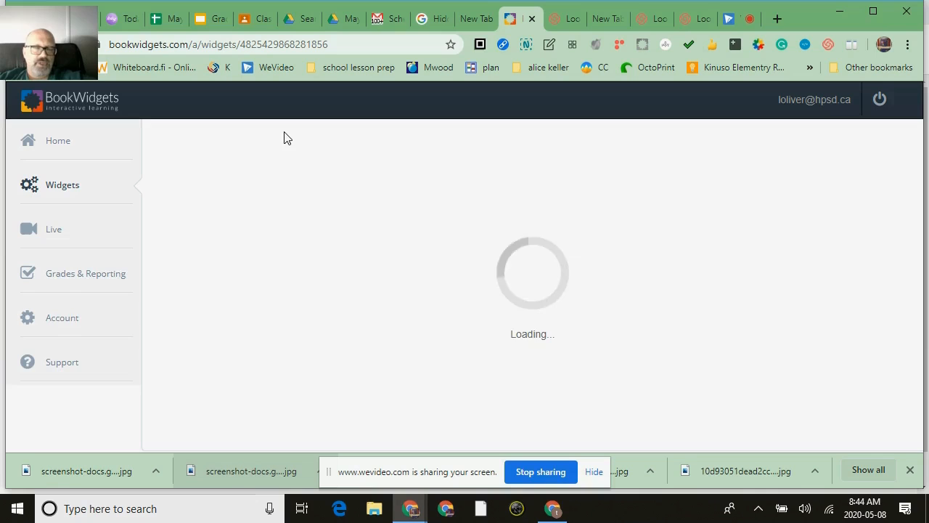
# Name the jigsaw puzzle widget "Animals and flight"
pyautogui.click(209, 134)
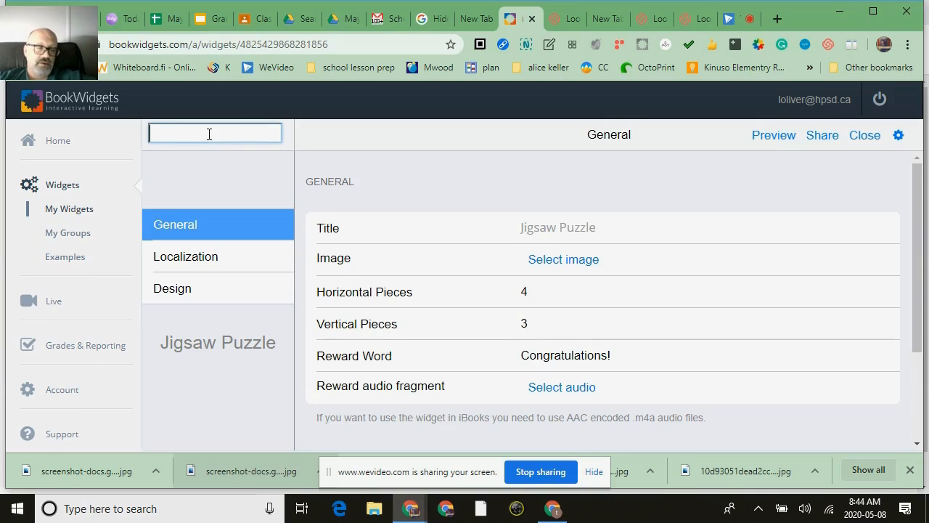
pyautogui.write('Animals a')
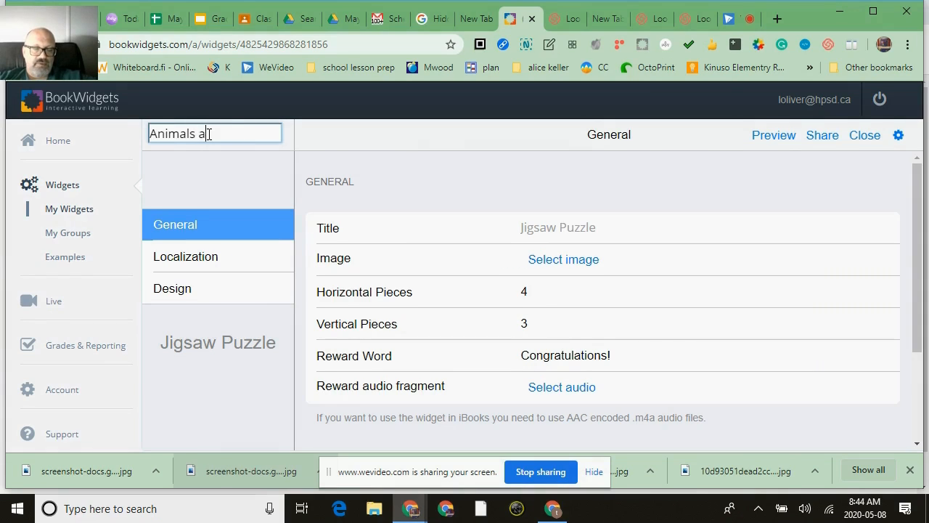
pyautogui.write('nd flight')
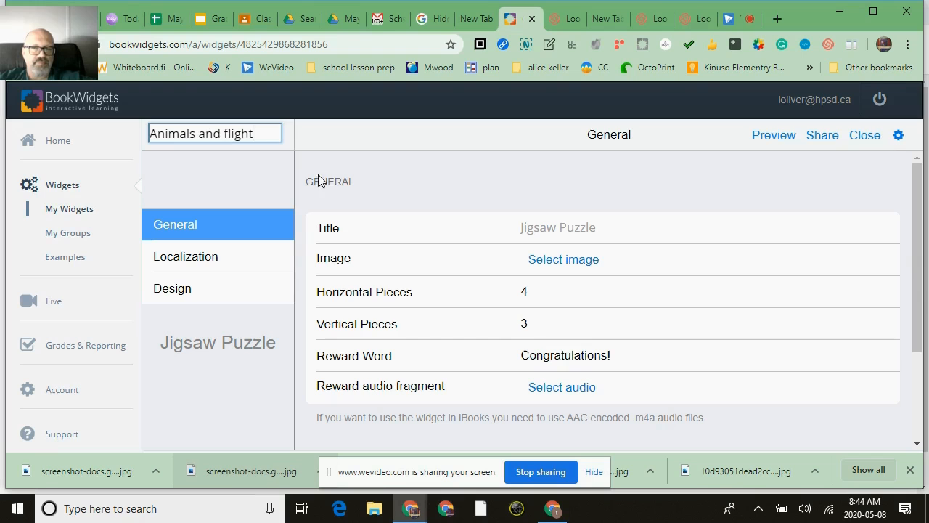
pyautogui.click(547, 229)
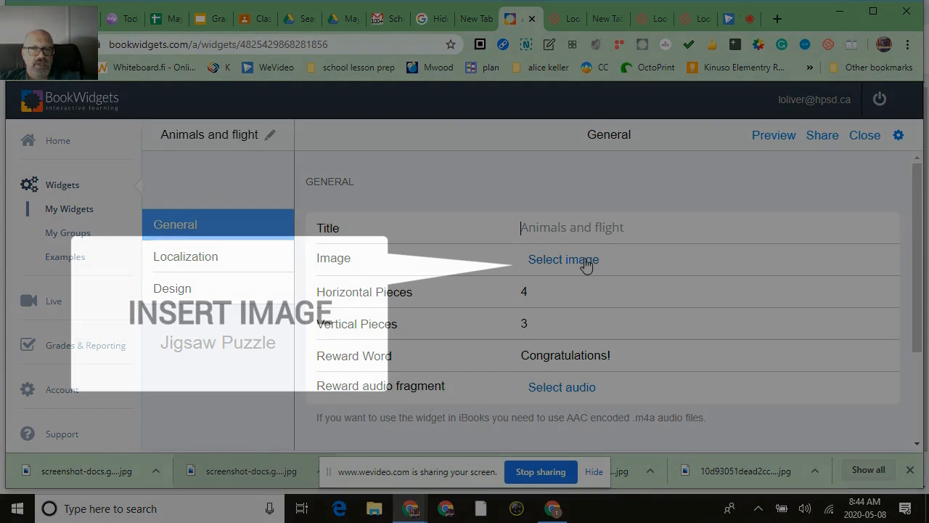
# Find puzzle images online for "flying animals" and use the photo of gulls flying over the sea
pyautogui.click(584, 258)
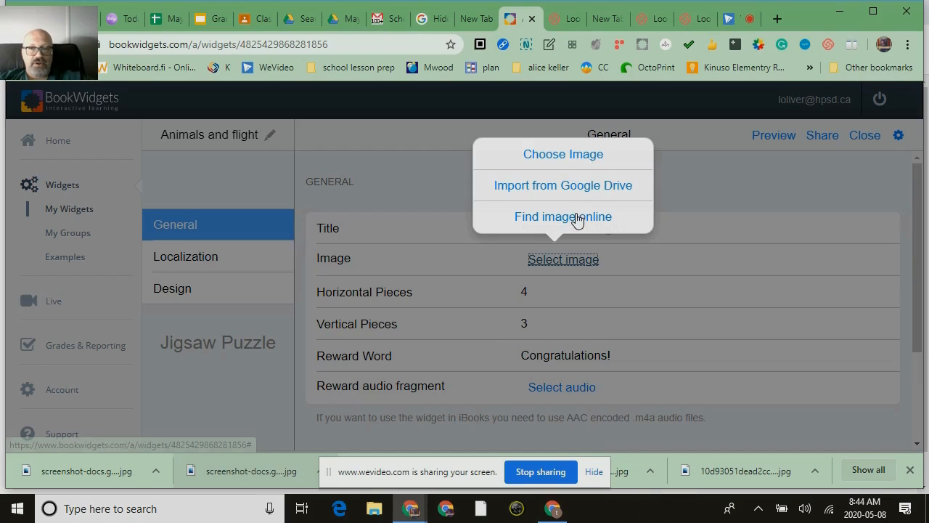
pyautogui.click(577, 217)
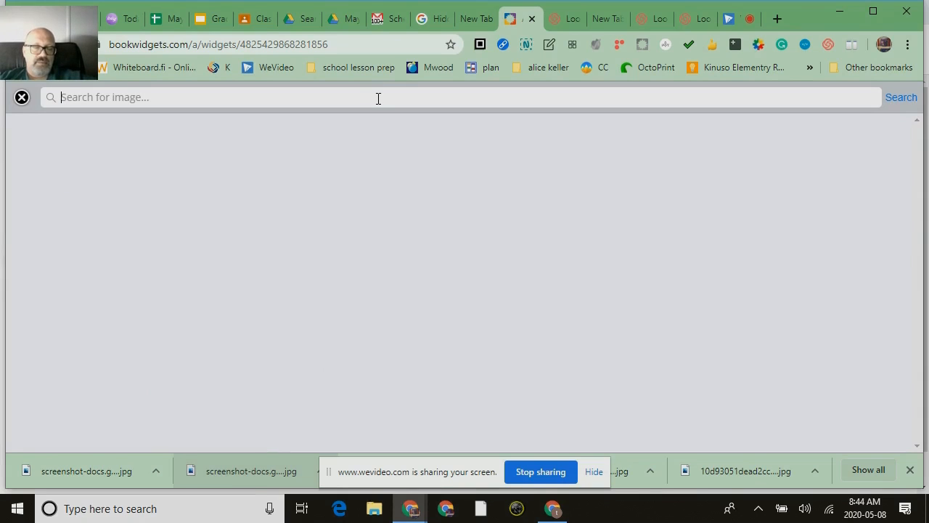
pyautogui.write('flying animals')
pyautogui.press('Return')
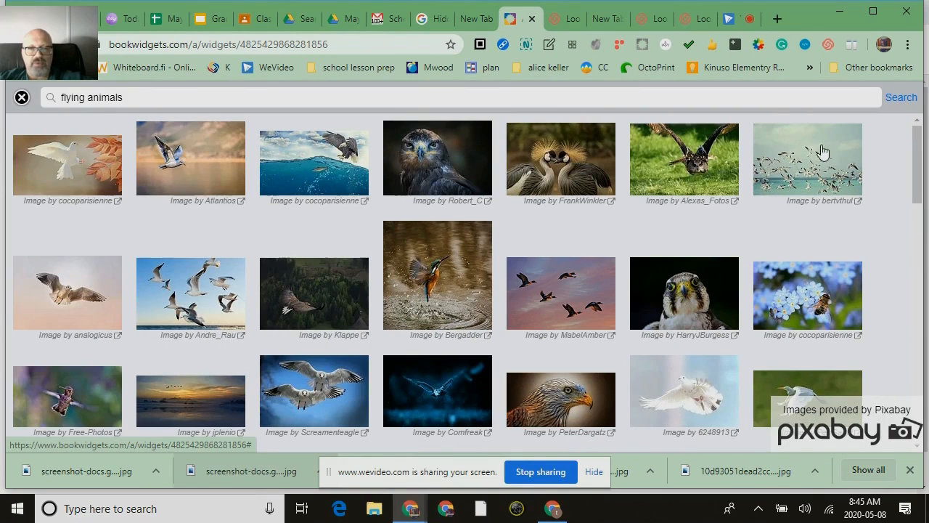
pyautogui.click(199, 301)
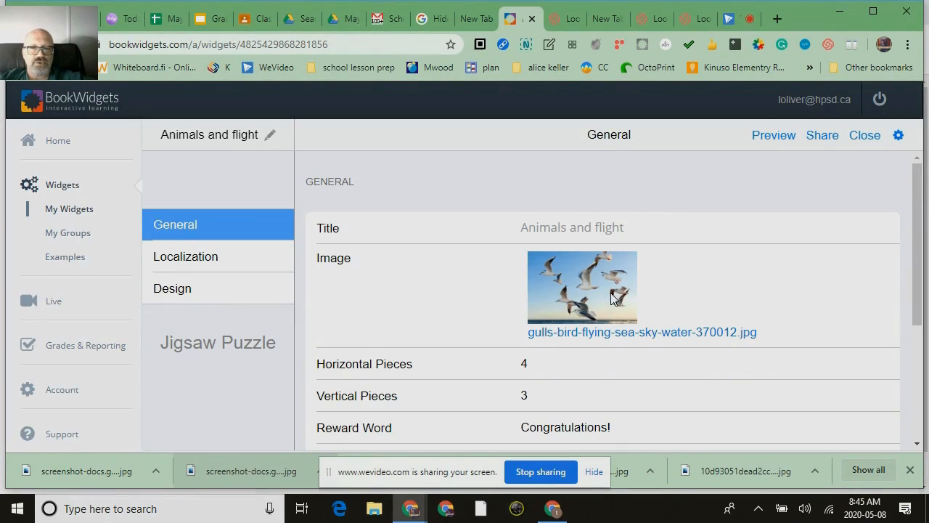
# Set the jigsaw puzzle to 8 horizontal pieces and 5 vertical pieces
pyautogui.scroll(-2, 613, 298)
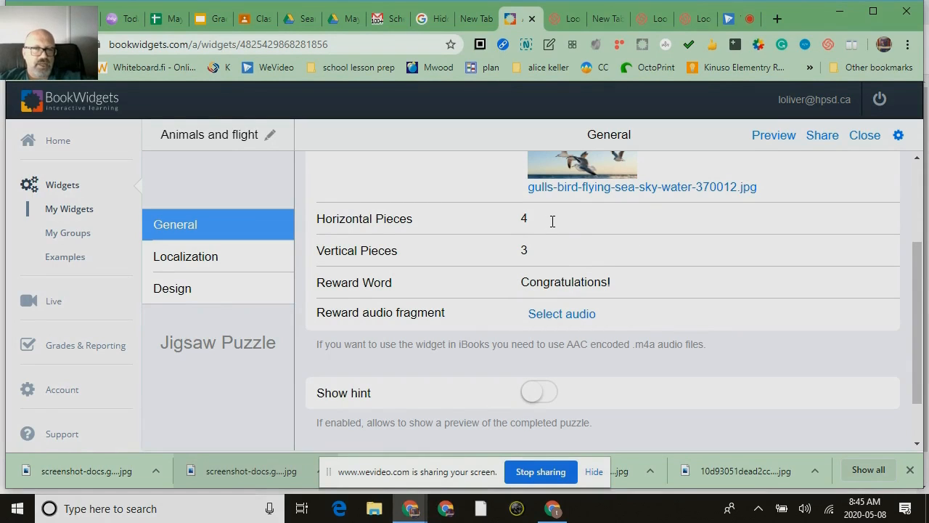
pyautogui.moveTo(553, 221); pyautogui.dragTo(491, 226)
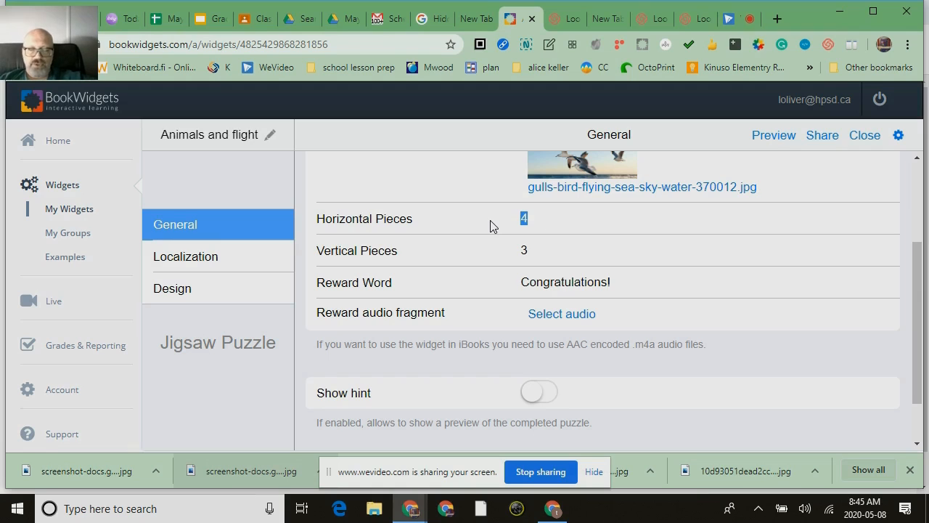
pyautogui.write('8')
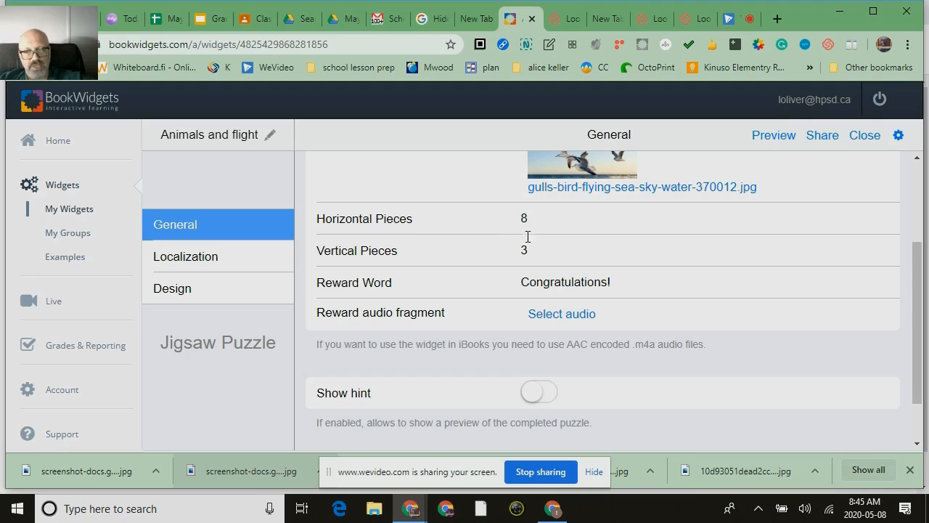
pyautogui.moveTo(528, 250); pyautogui.dragTo(518, 254)
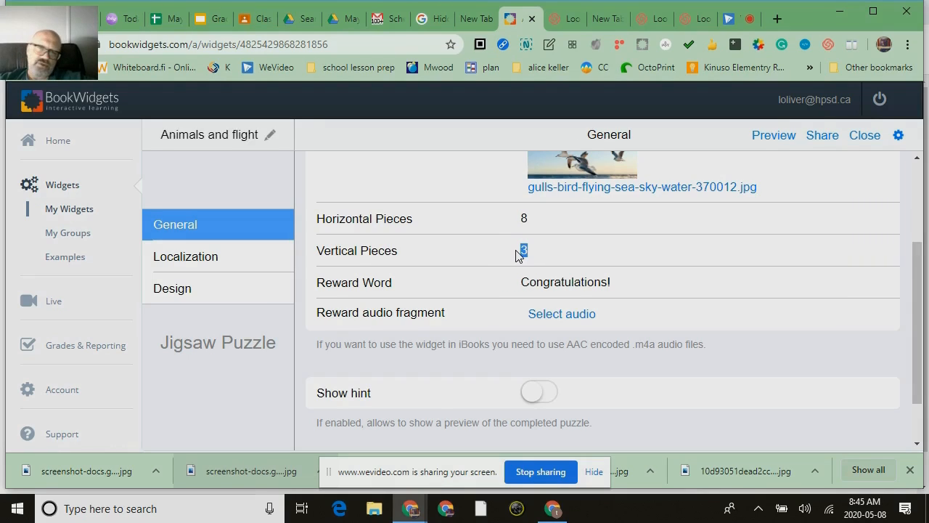
pyautogui.write('5')
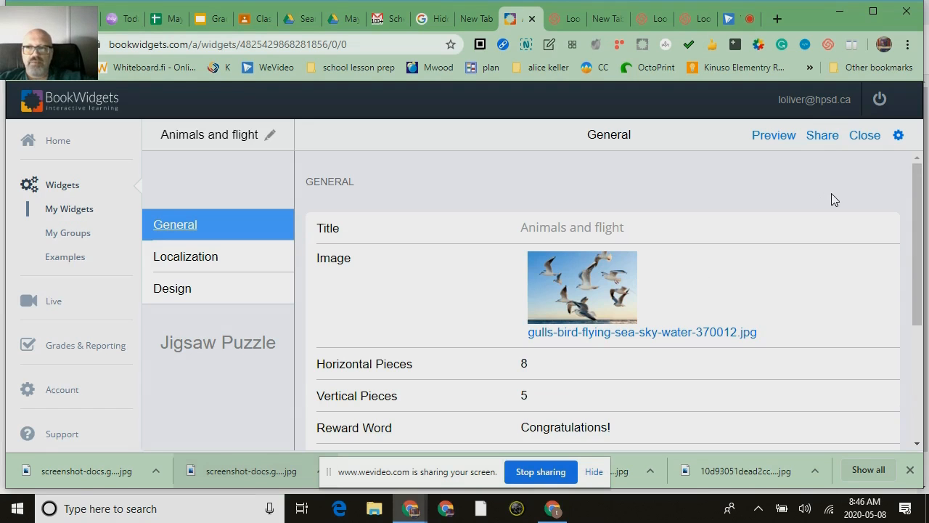
# Preview the puzzle as a student, try moving a piece, and return to the widget editor
pyautogui.click(773, 135)
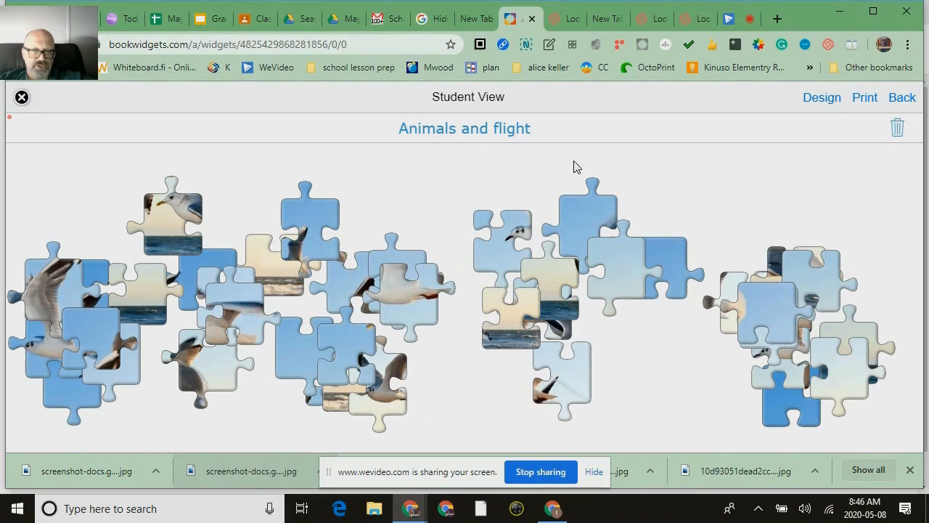
pyautogui.moveTo(485, 251); pyautogui.dragTo(469, 239)
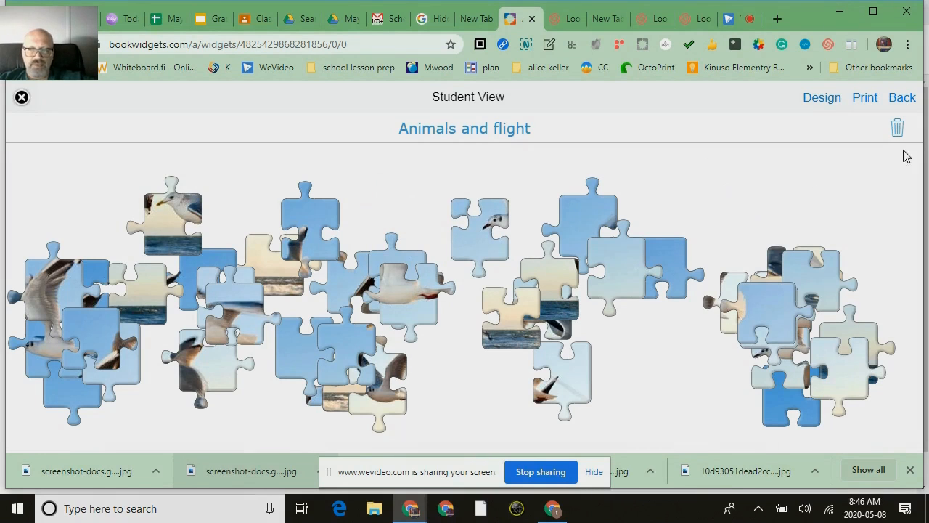
pyautogui.click(25, 95)
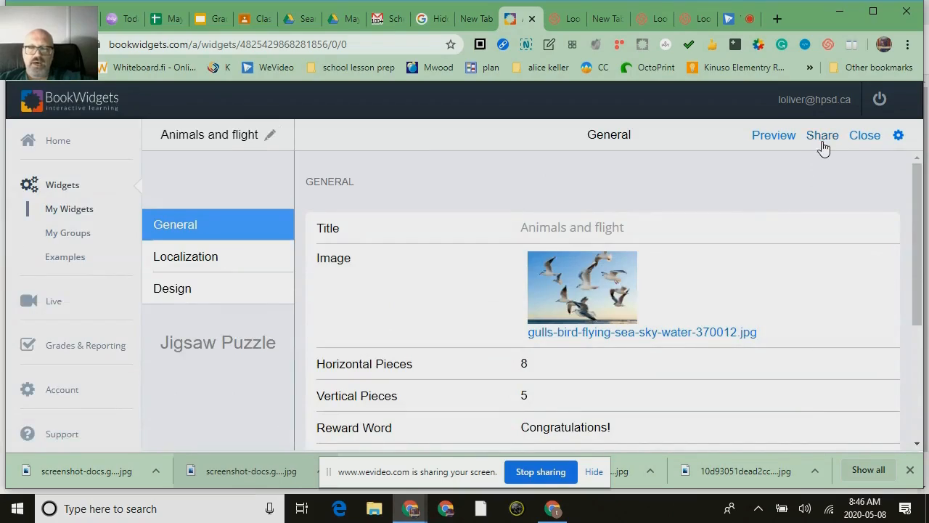
# Share the Animals and flight puzzle to the Grade 6 Kinuso 2019-2020 course as a Google Classroom draft without a due date
pyautogui.click(823, 137)
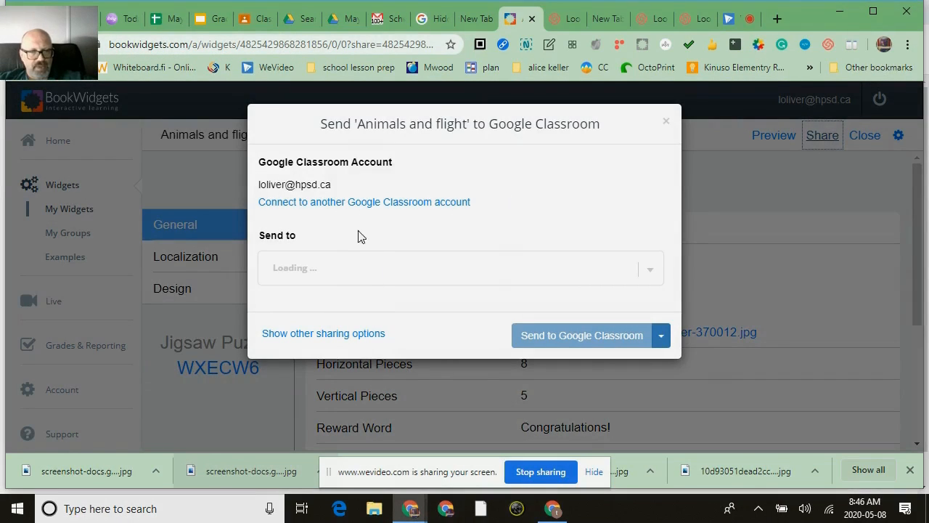
pyautogui.click(594, 277)
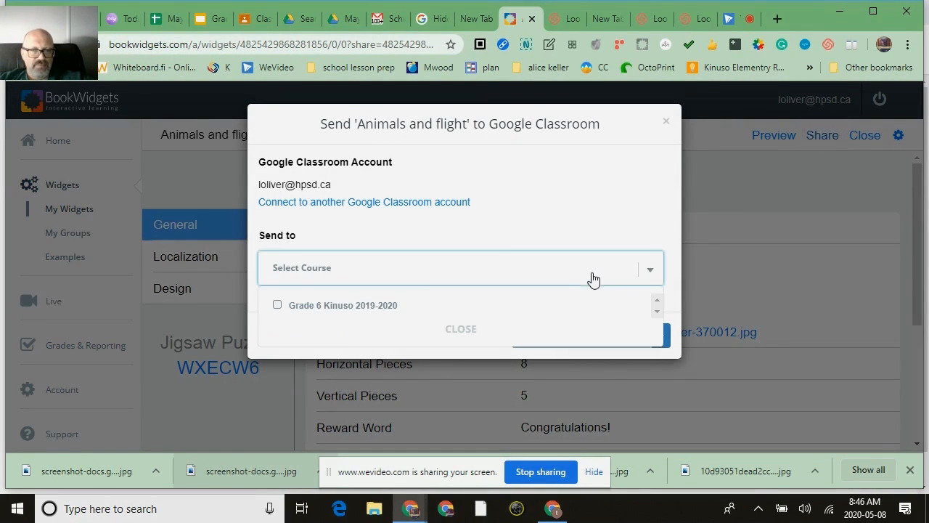
pyautogui.click(337, 306)
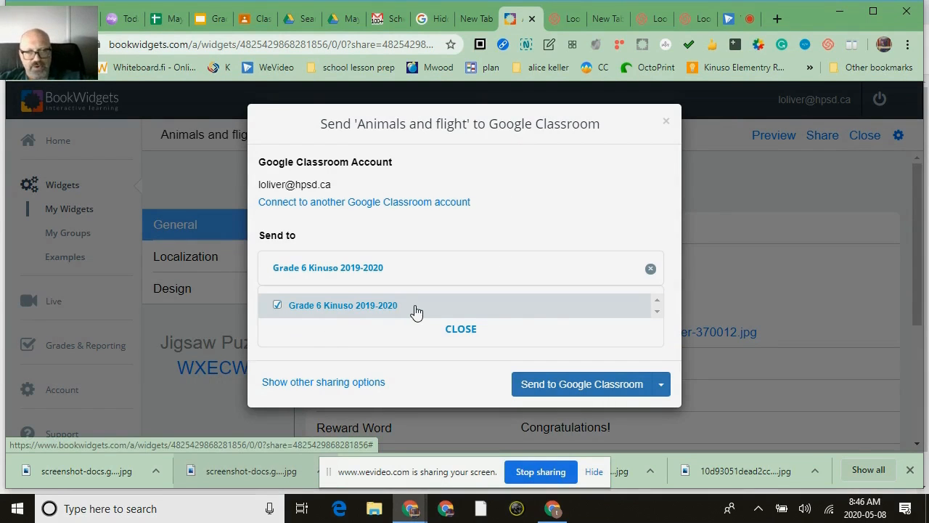
pyautogui.click(666, 389)
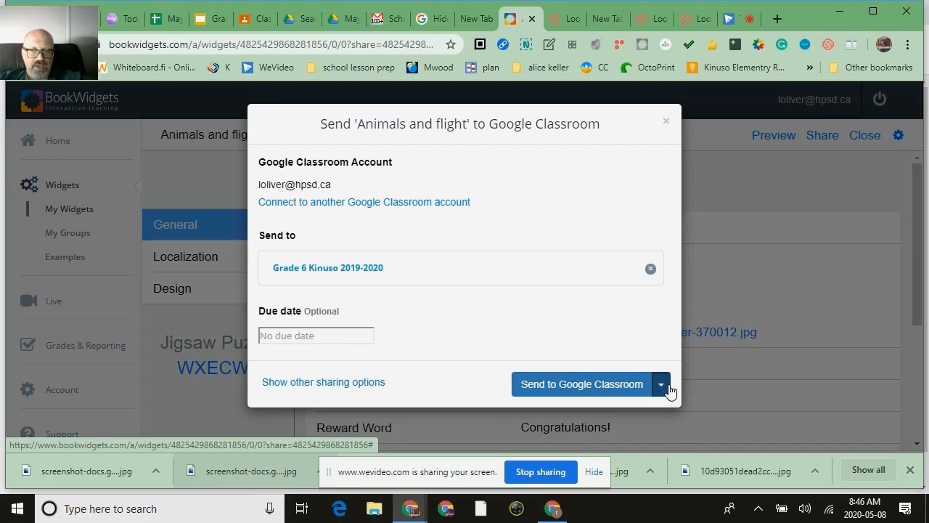
pyautogui.click(668, 390)
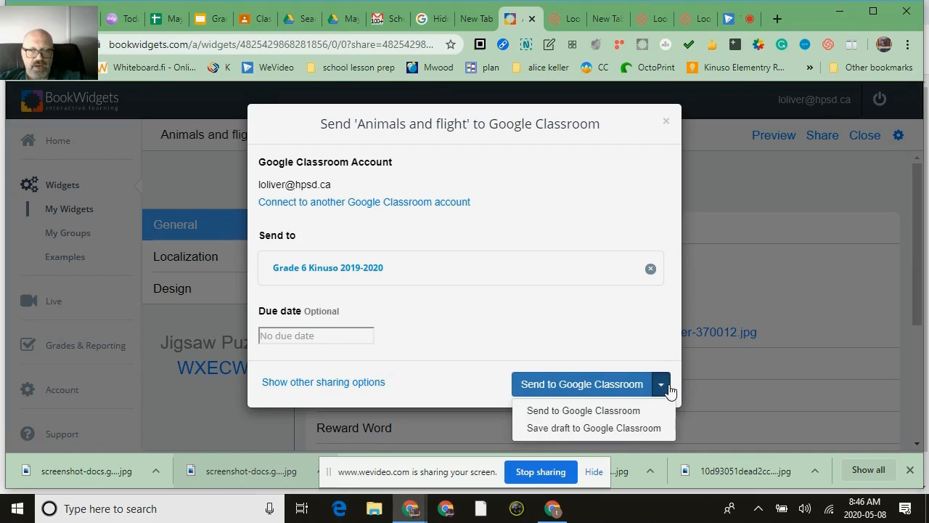
pyautogui.click(588, 429)
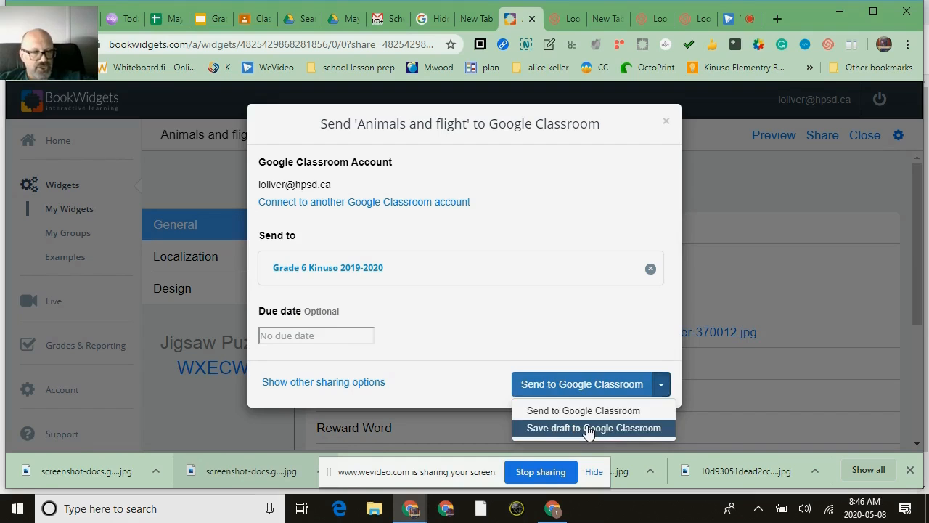
pyautogui.click(317, 338)
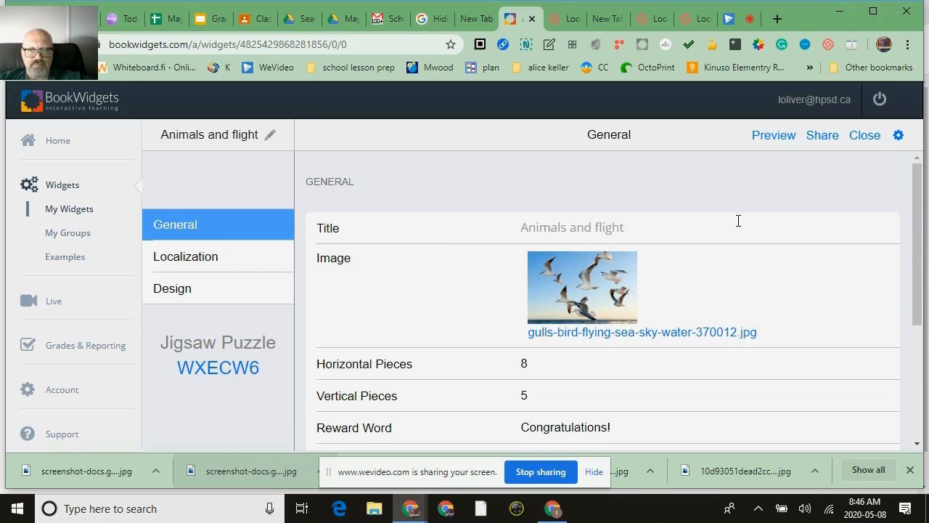
# Switch to Google Classroom and open the draft Animals and flight assignment for editing
pyautogui.click(256, 22)
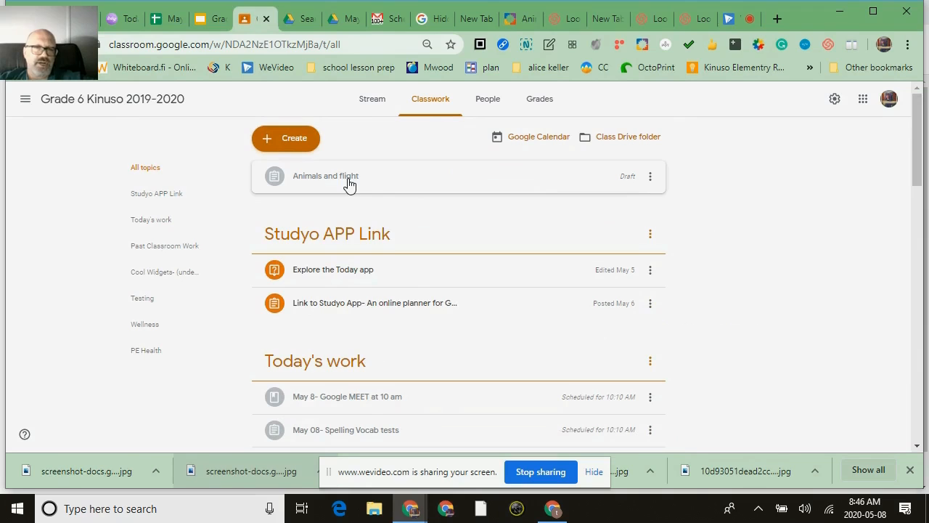
pyautogui.click(549, 189)
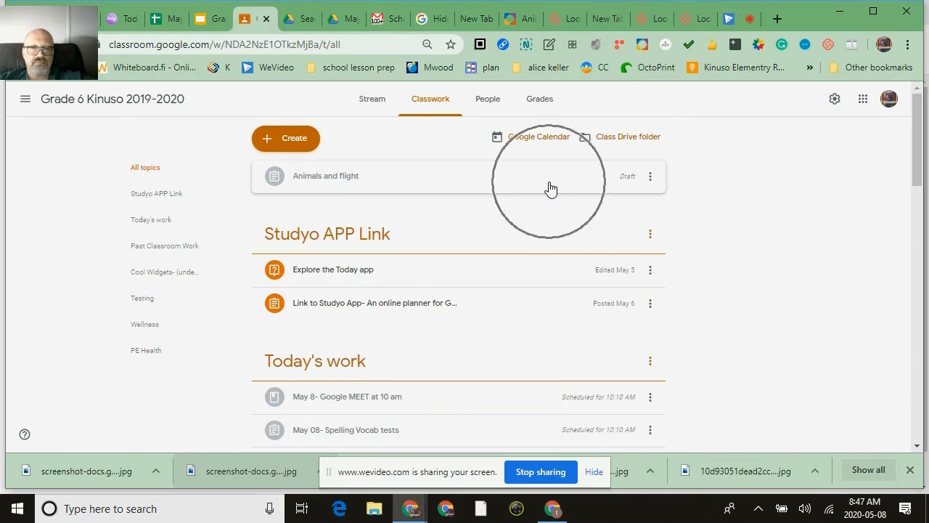
pyautogui.click(653, 181)
pyautogui.click(617, 206)
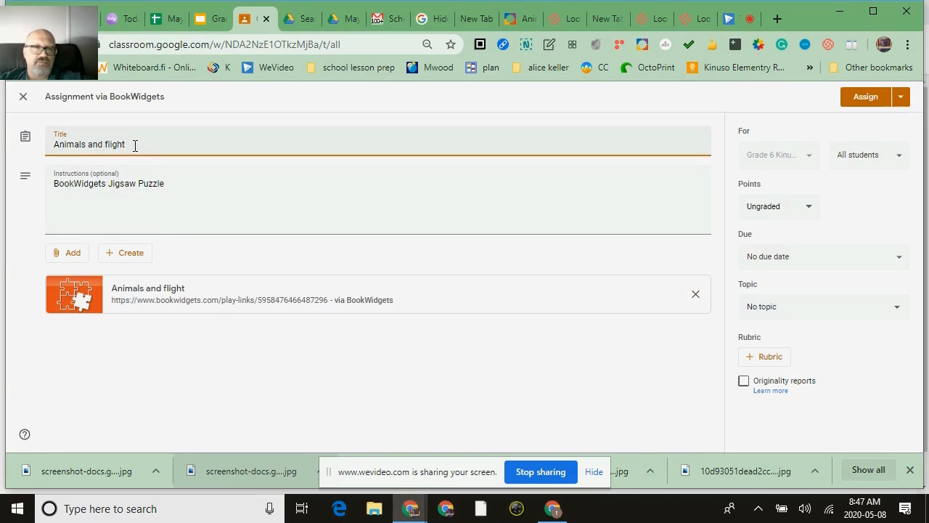
# Retitle the assignment "May 8th Guess what next week's theme is? Solve the puzzel!"
pyautogui.moveTo(135, 145); pyautogui.dragTo(41, 151)
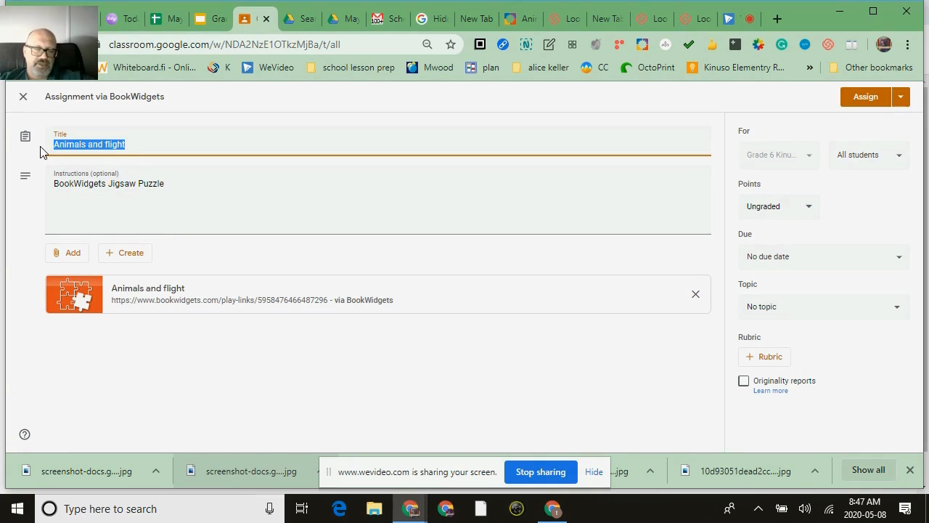
pyautogui.write('May')
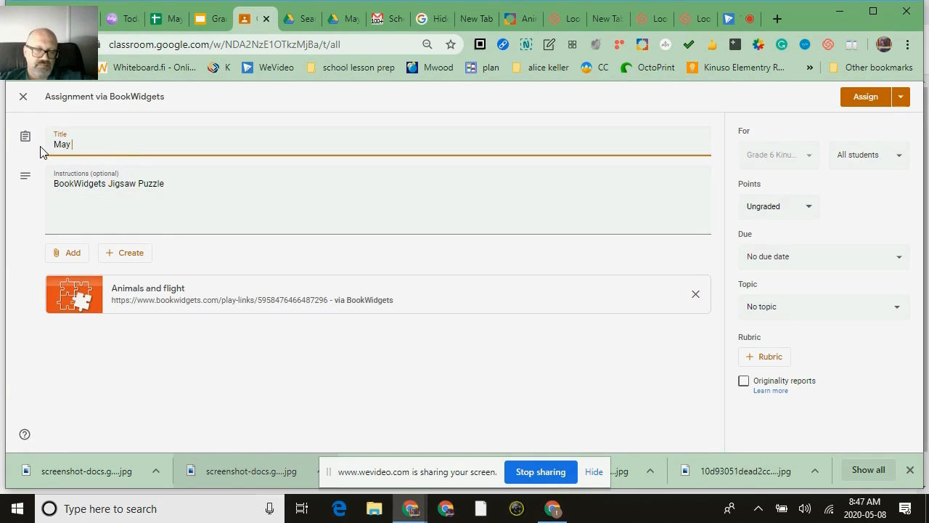
pyautogui.write(' 8th ')
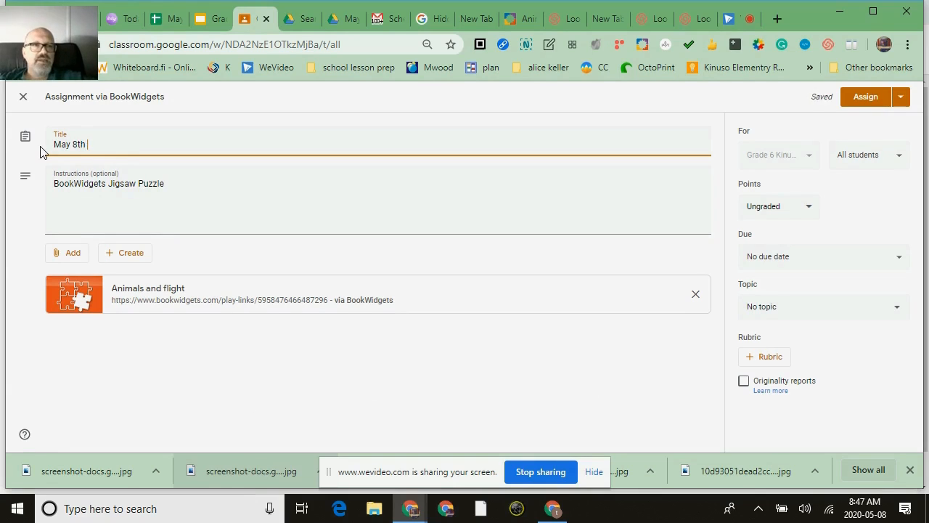
pyautogui.write('Guess what nes')
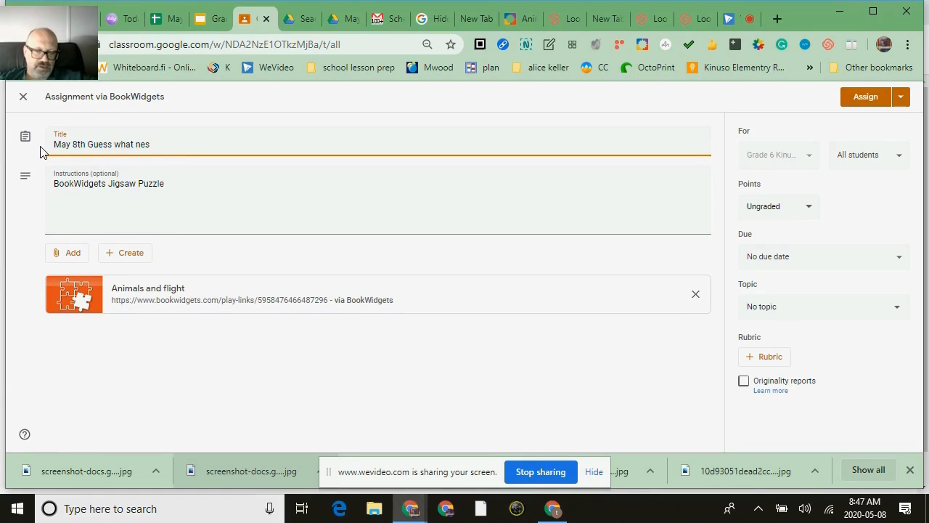
pyautogui.press('BackSpace')
pyautogui.write('xt wee')
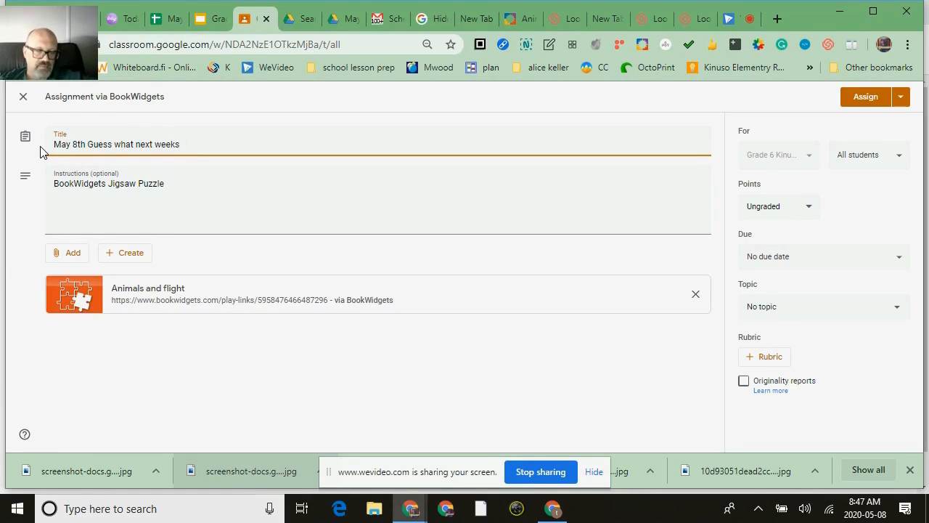
pyautogui.write("k's t")
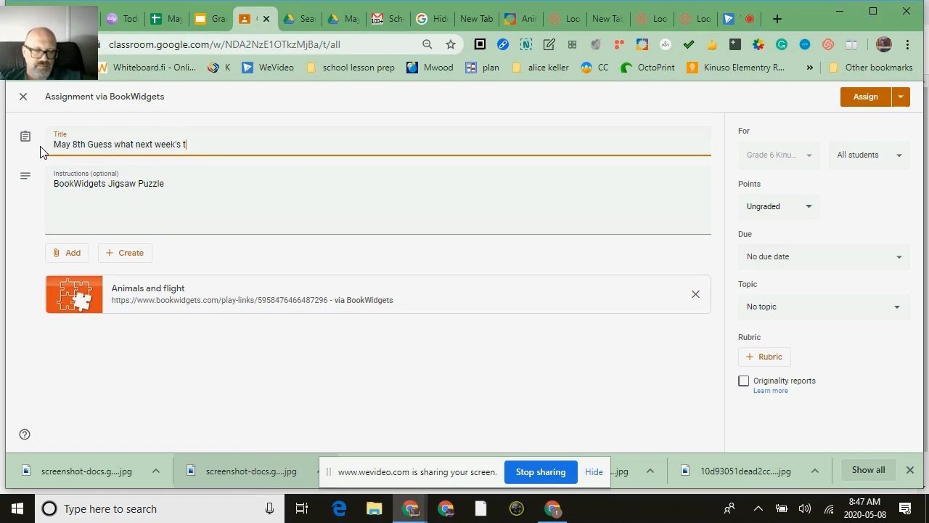
pyautogui.write('heme is?  Solv')
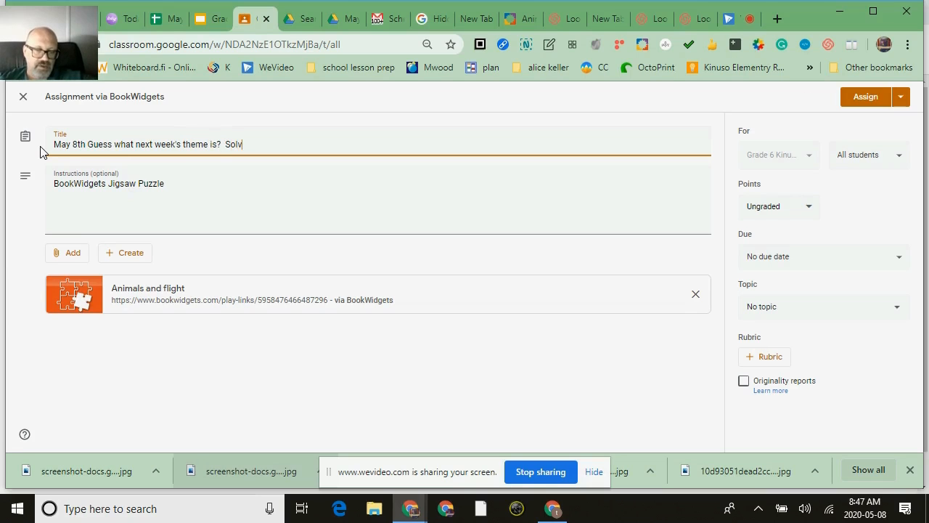
pyautogui.write('e the puzzel!')
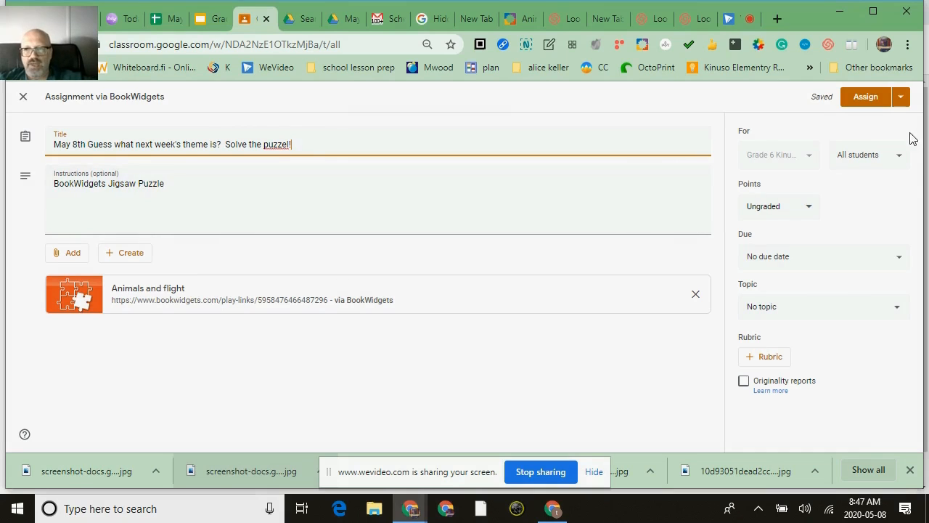
# Set the assignment's due date to May 8, 2020 at 12:00 PM
pyautogui.click(902, 261)
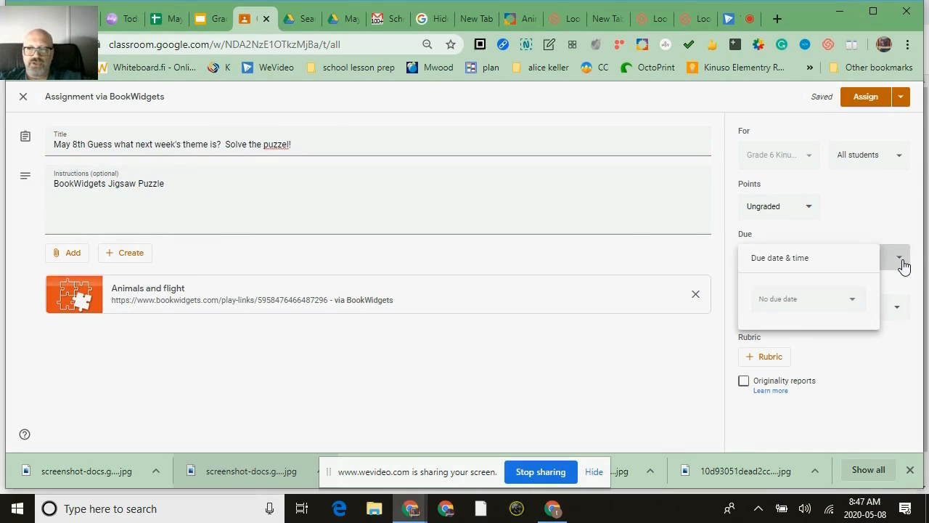
pyautogui.click(783, 302)
pyautogui.click(782, 341)
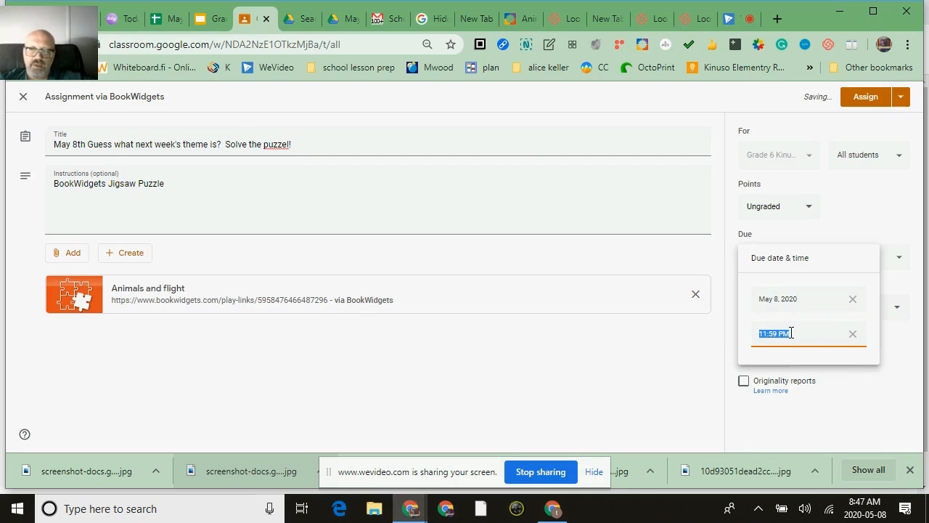
pyautogui.moveTo(793, 334); pyautogui.dragTo(756, 334)
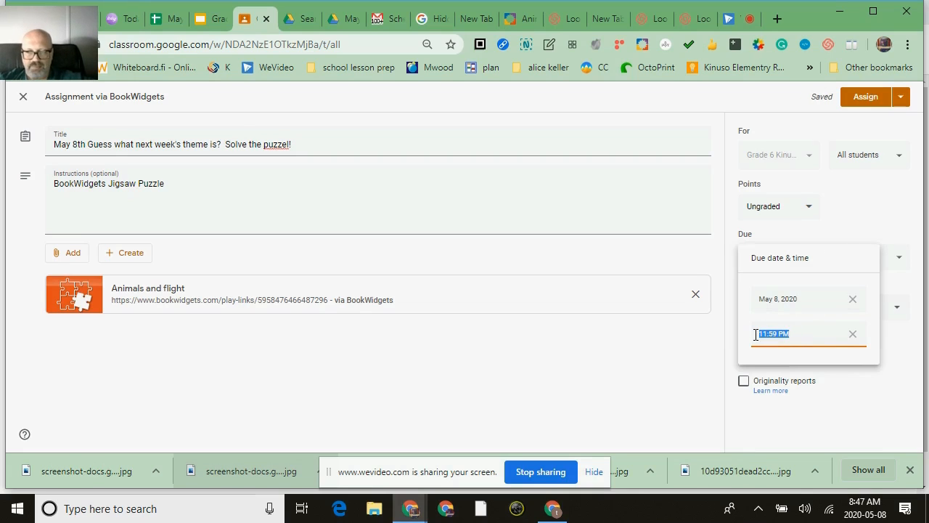
pyautogui.write('12')
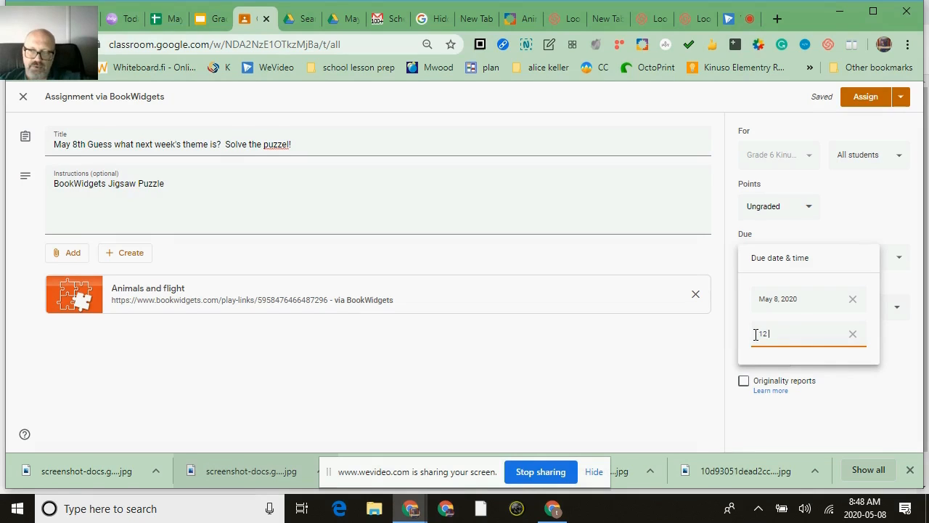
pyautogui.press('Return')
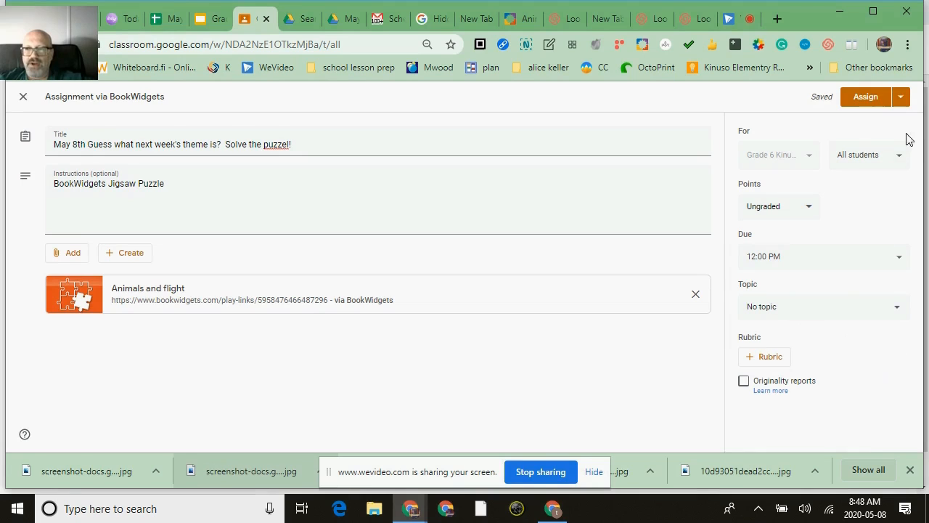
# Schedule the assignment to post on May 8, 2020 at 10:20 AM
pyautogui.click(905, 98)
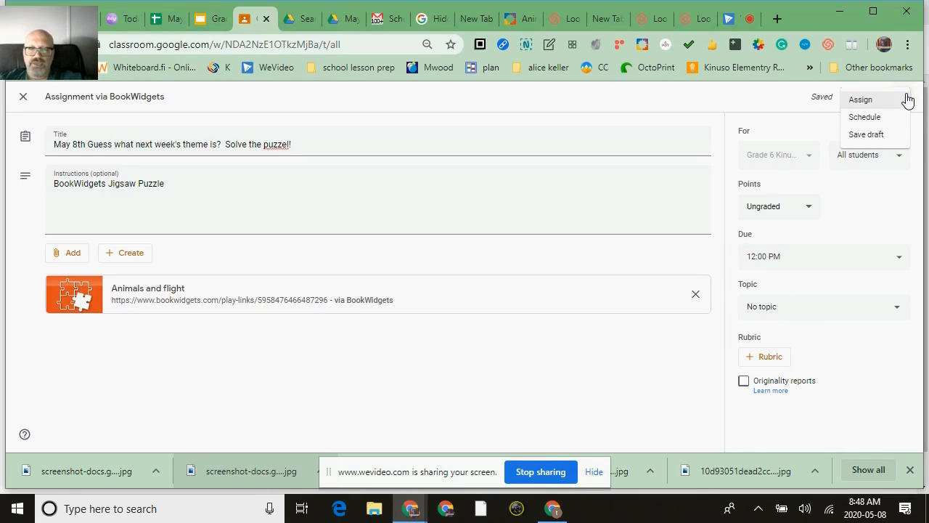
pyautogui.click(888, 118)
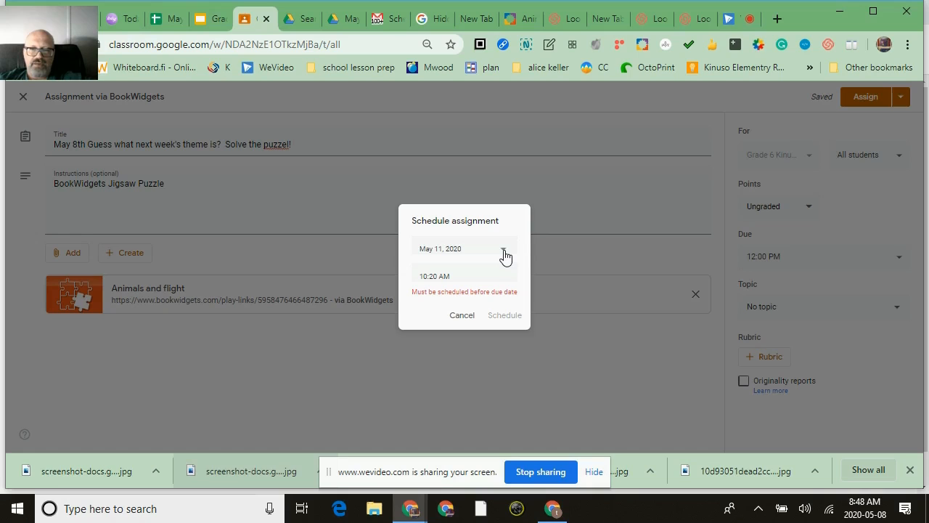
pyautogui.click(475, 256)
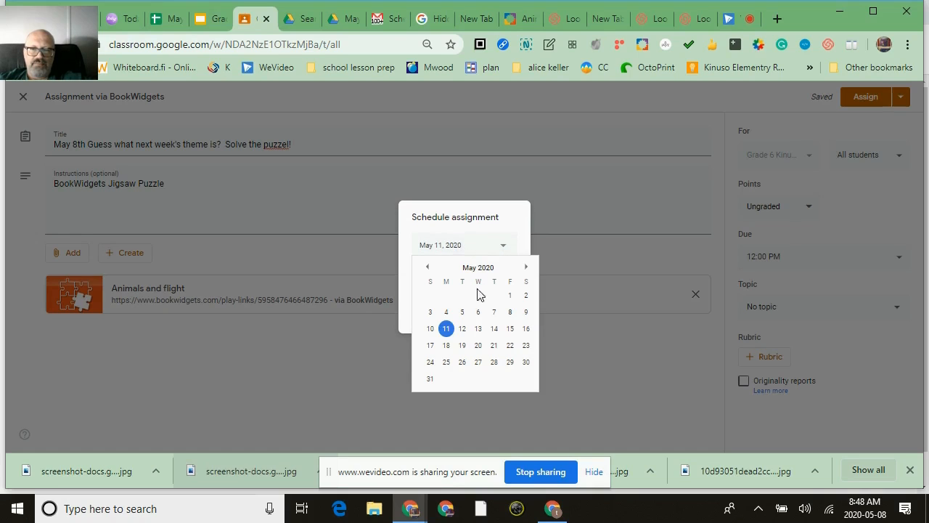
pyautogui.click(510, 313)
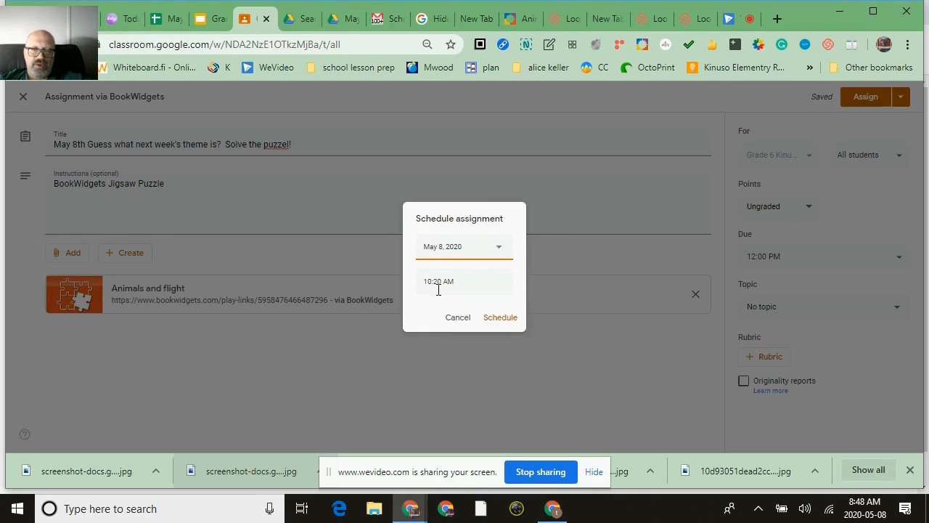
pyautogui.click(502, 317)
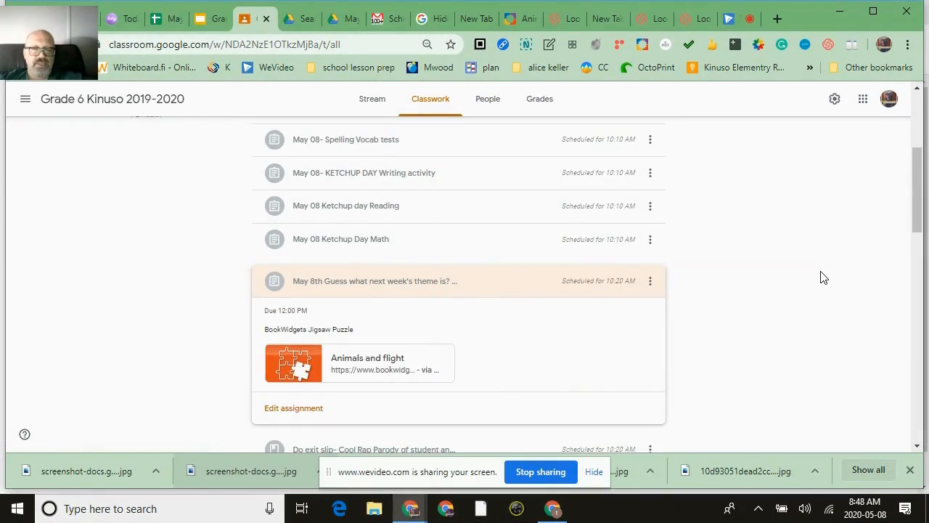
# Open the Animals and flight puzzle from the scheduled assignment to check it, and return to the class's Classwork page
pyautogui.scroll(-2, 822, 277)
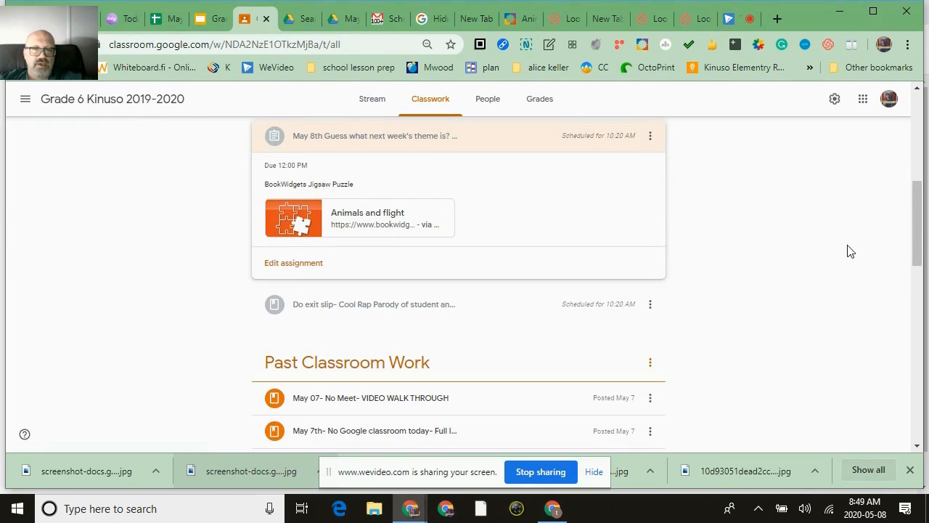
pyautogui.click(285, 222)
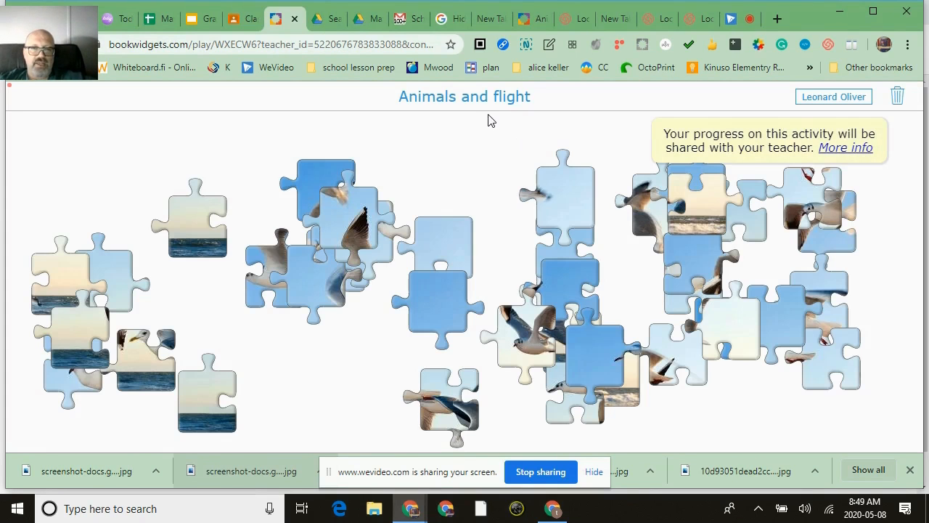
pyautogui.click(487, 114)
pyautogui.click(487, 107)
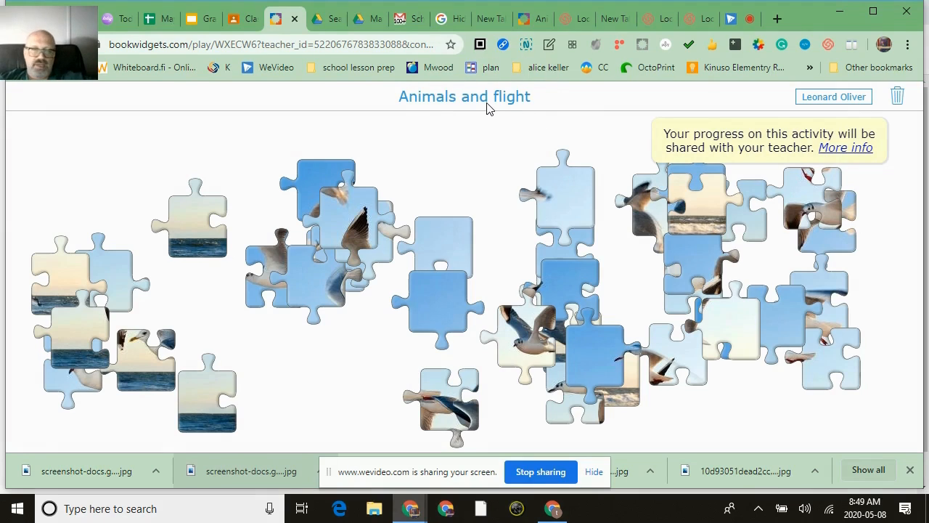
pyautogui.click(487, 107)
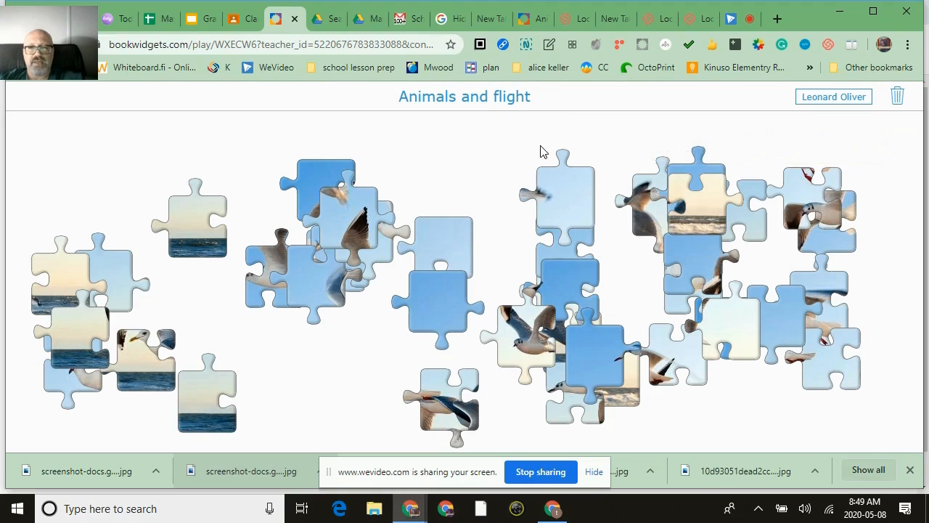
pyautogui.click(294, 18)
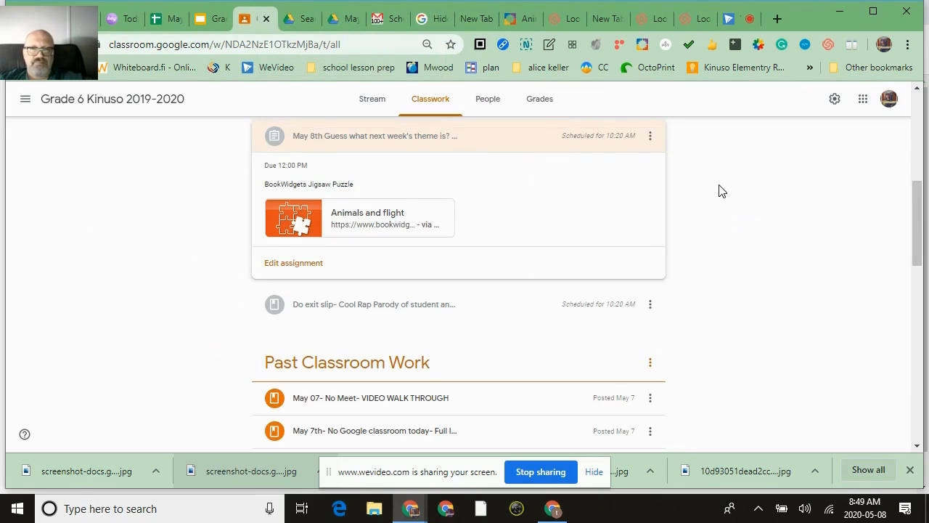